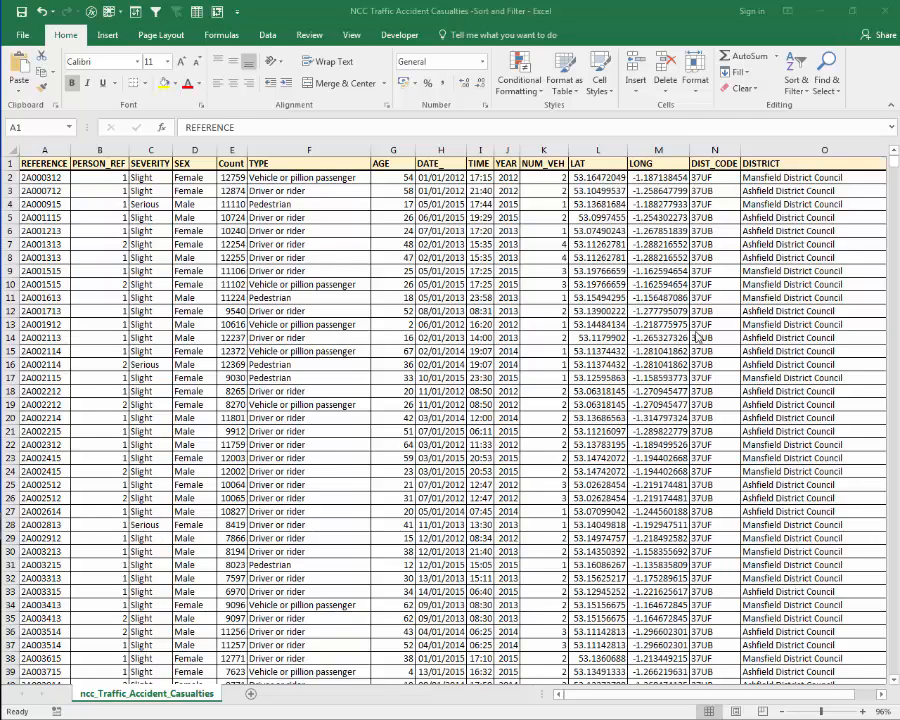
Clear the contents of cell F9 in the TYPE column and undo the deletion
{"action": "left_click", "coordinate": [276, 270]}
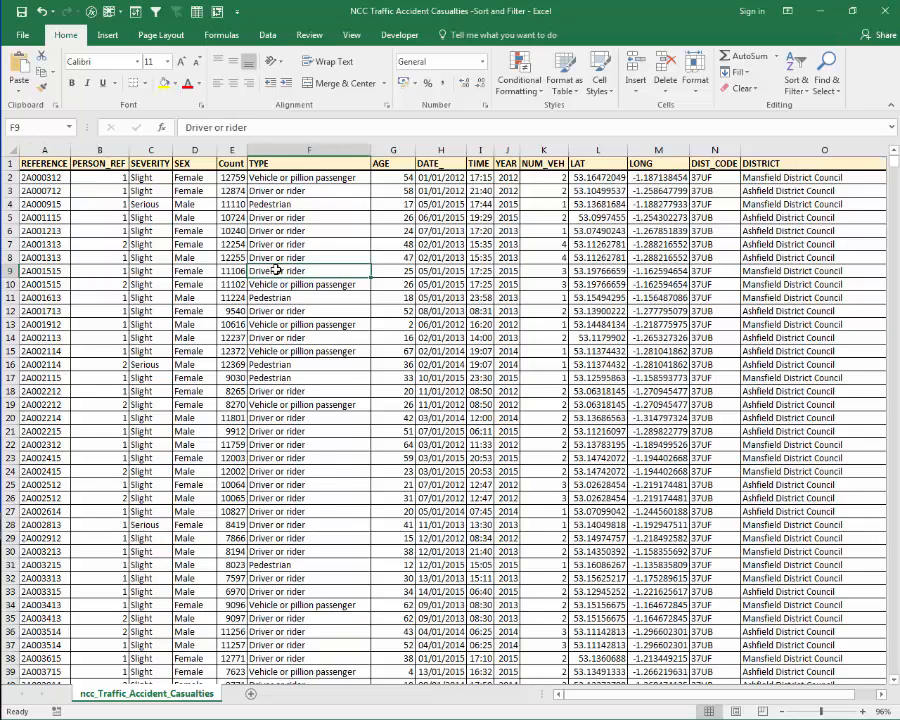
{"action": "key", "text": "Delete"}
{"action": "left_click", "coordinate": [291, 298]}
{"action": "key", "text": "ctrl+z"}
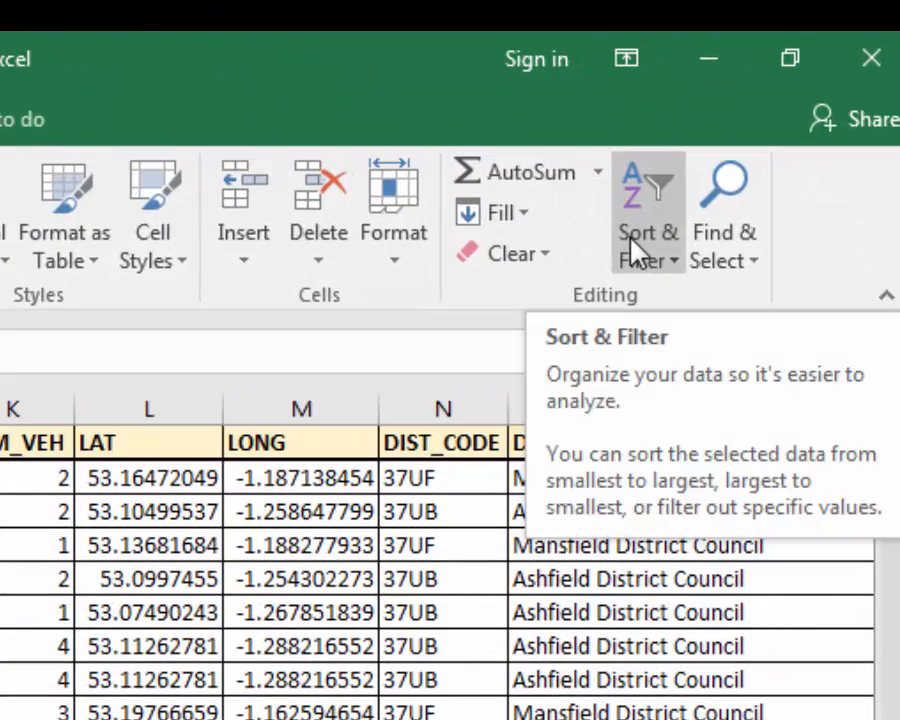
Turn on filtering for the casualty table's header row and turn it off again
{"action": "left_click", "coordinate": [632, 250]}
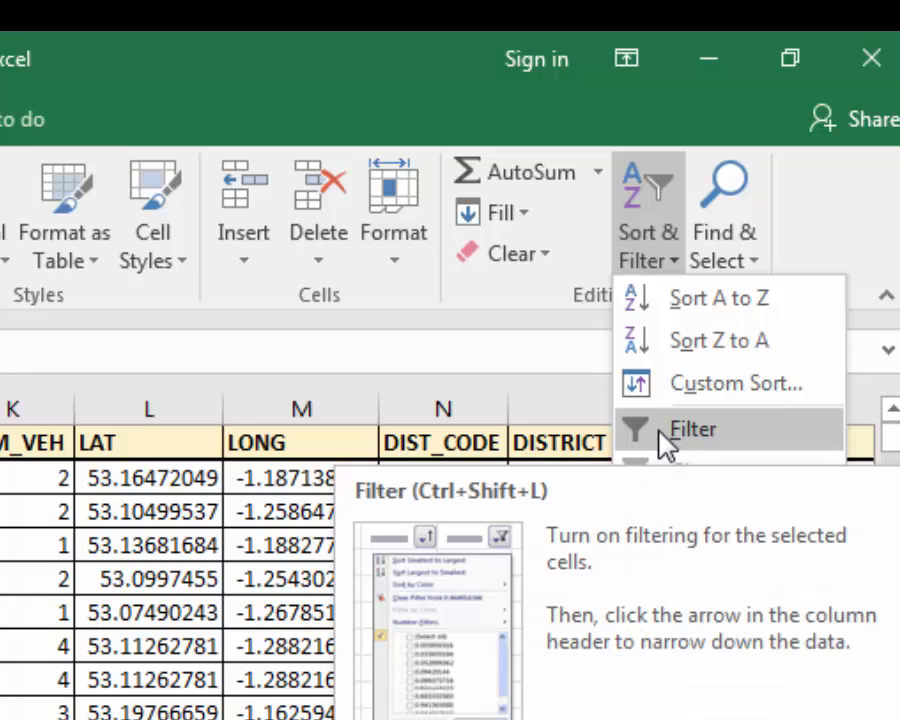
{"action": "left_click", "coordinate": [668, 430]}
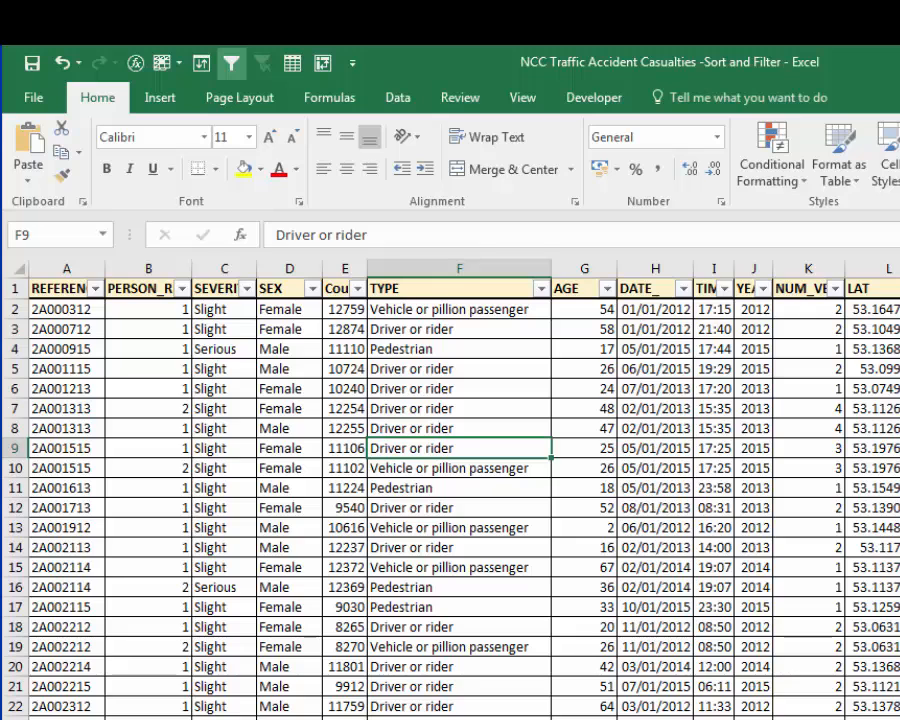
{"action": "scroll", "coordinate": [460, 490], "scroll_direction": "right", "scroll_amount": 1}
{"action": "scroll", "coordinate": [460, 490], "scroll_direction": "right", "scroll_amount": 1}
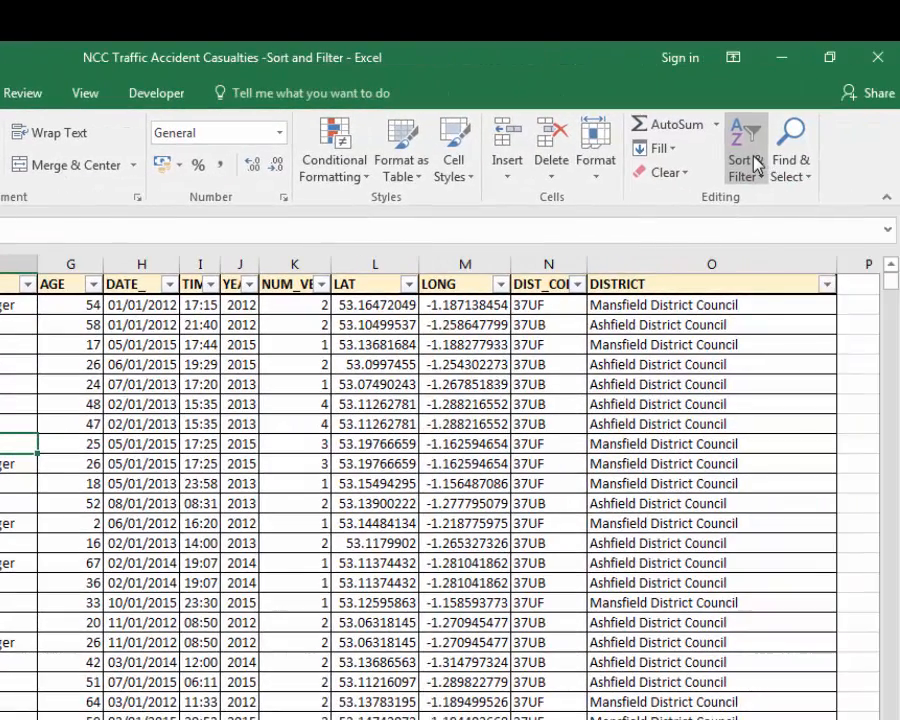
{"action": "left_click", "coordinate": [899, 170]}
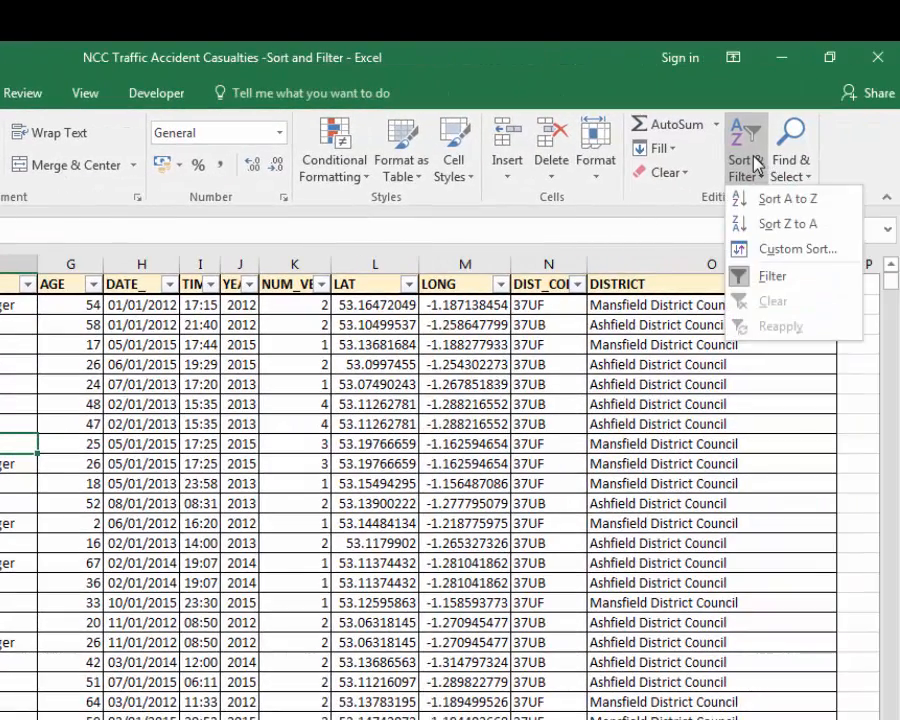
{"action": "left_click", "coordinate": [760, 275]}
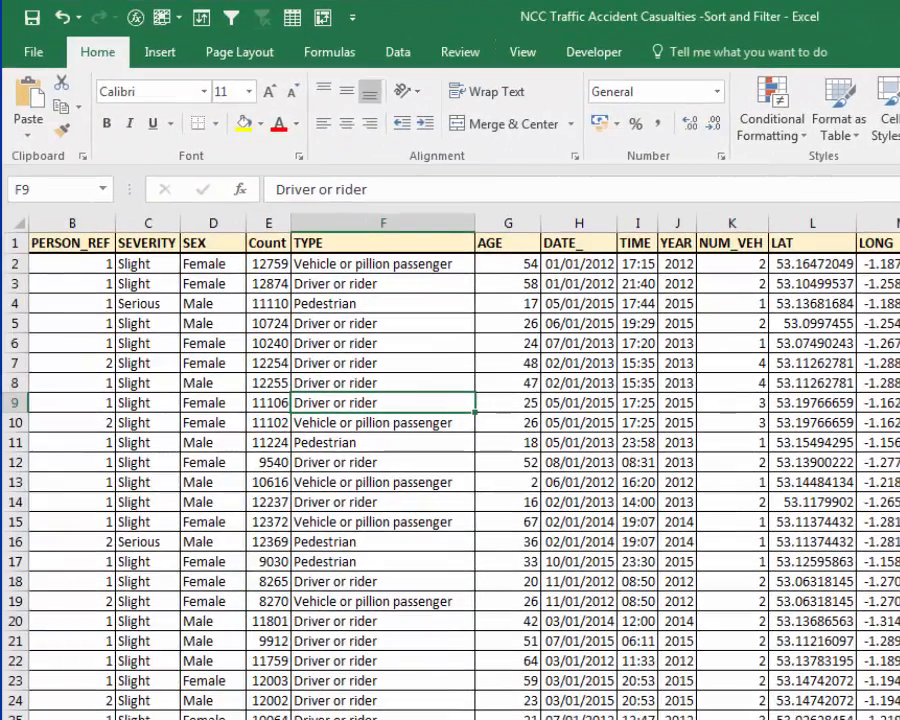
Toggle the header row's filtering on and off, leaving it switched on
{"action": "key", "text": "ctrl+shift+l"}
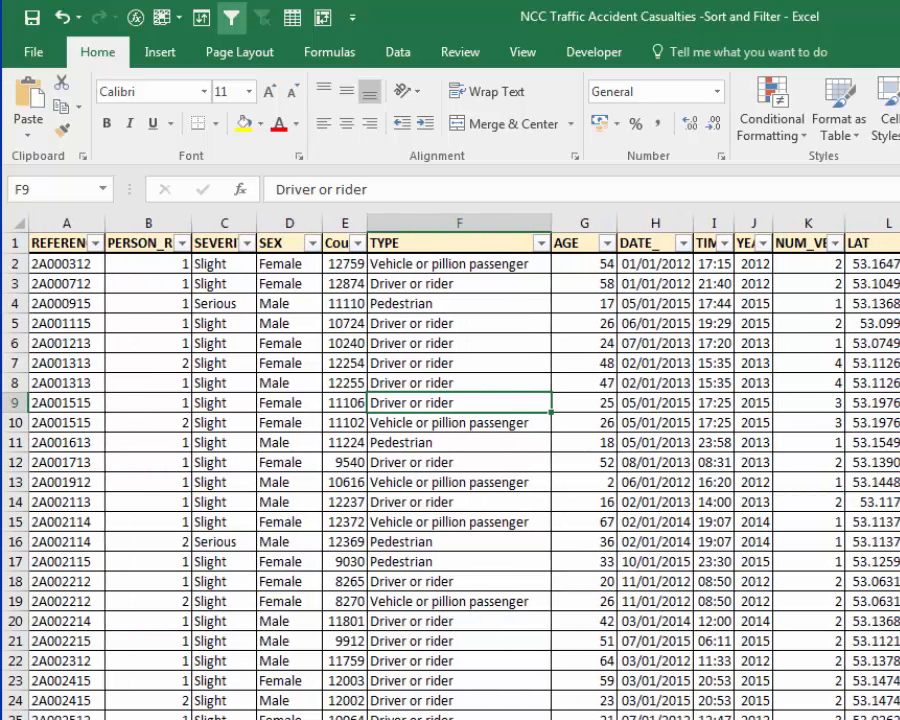
{"action": "key", "text": "ctrl+shift+l"}
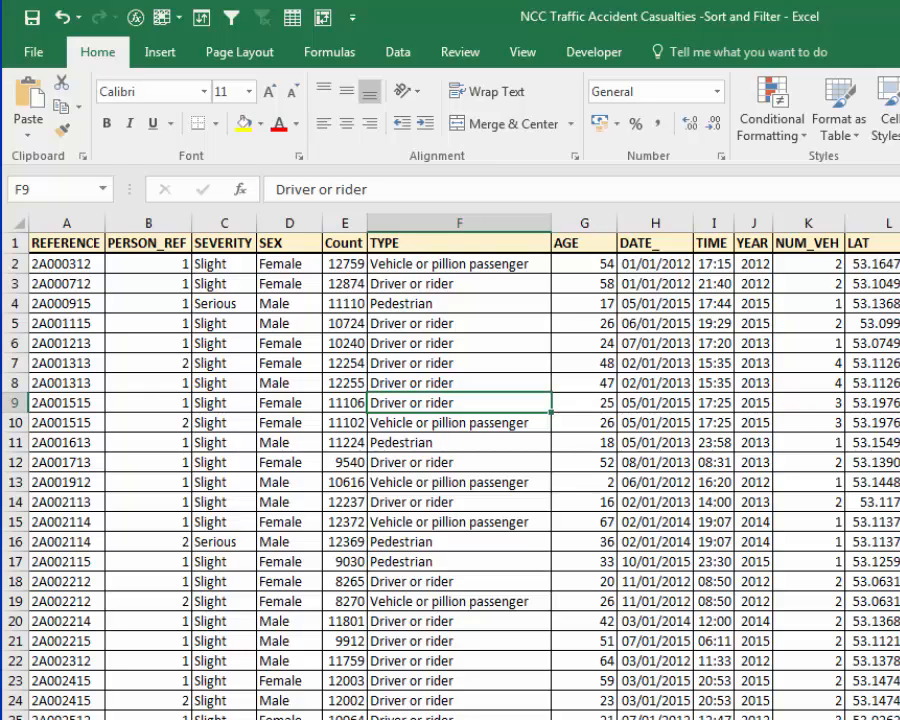
{"action": "key", "text": "ctrl+shift+l"}
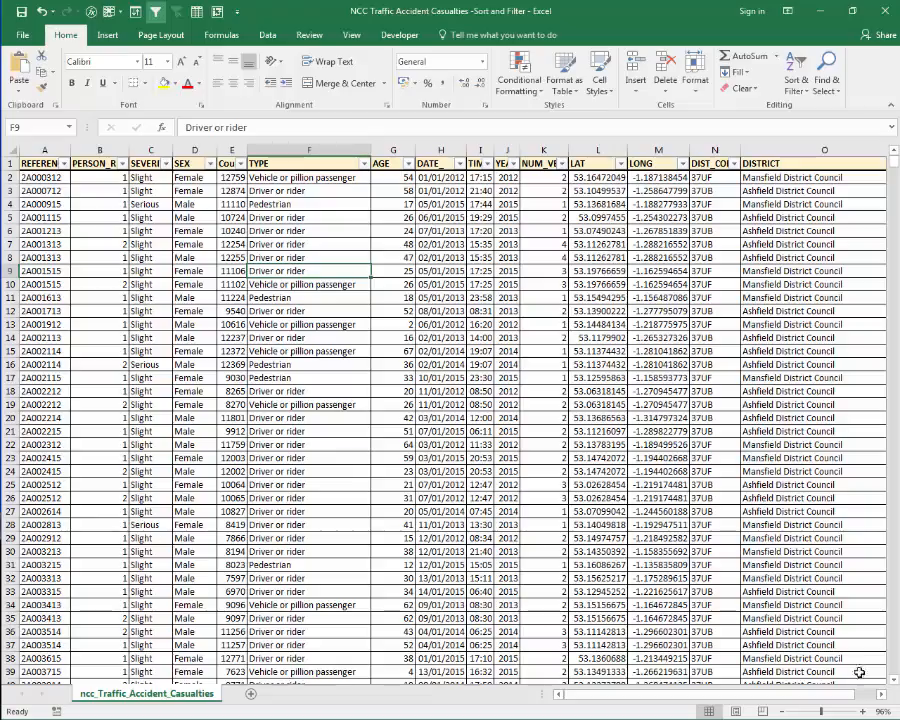
Filter the DISTRICT column to show only Mansfield District Council
{"action": "scroll", "coordinate": [859, 672], "scroll_direction": "right", "scroll_amount": 1}
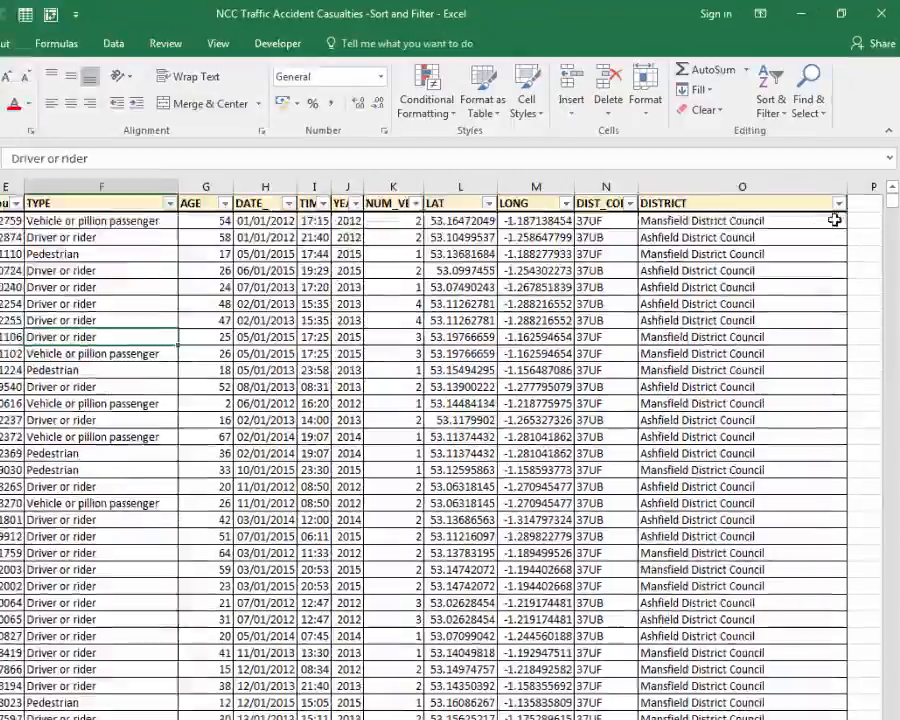
{"action": "left_click", "coordinate": [838, 203]}
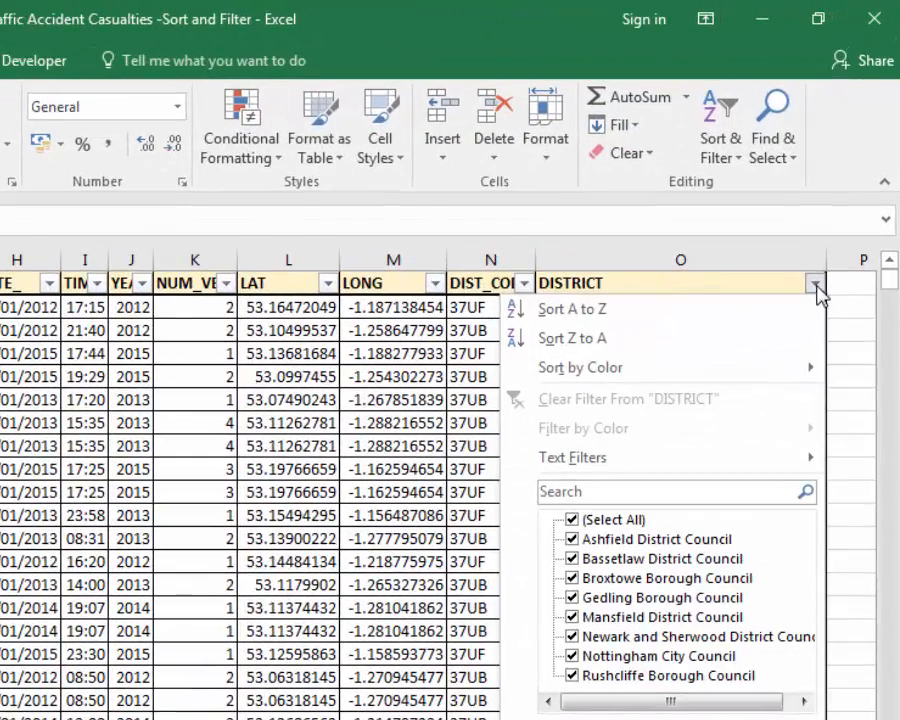
{"action": "left_click", "coordinate": [572, 526]}
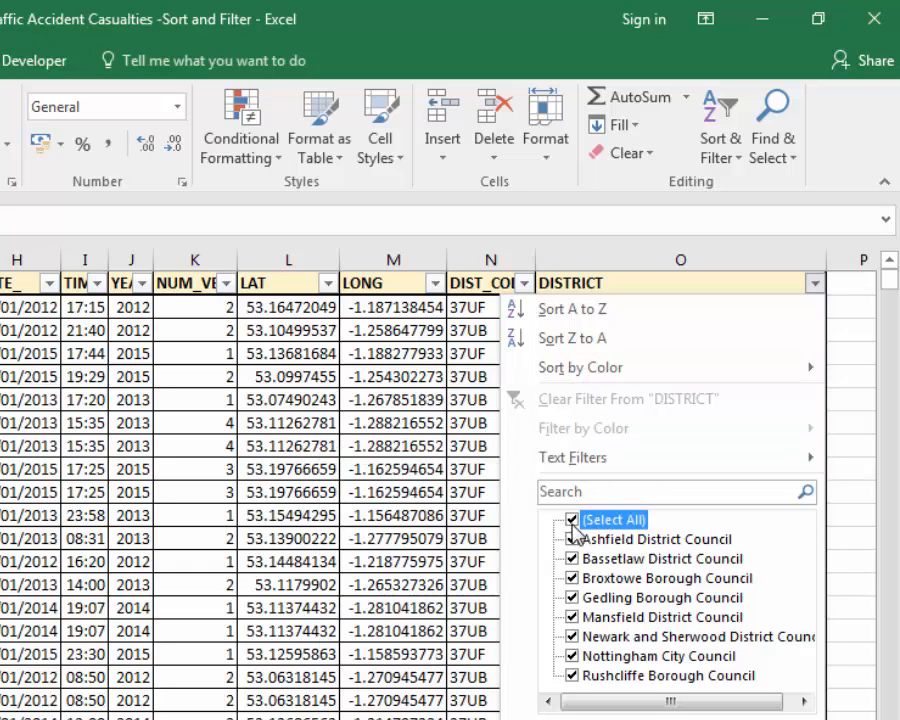
{"action": "left_click", "coordinate": [572, 524]}
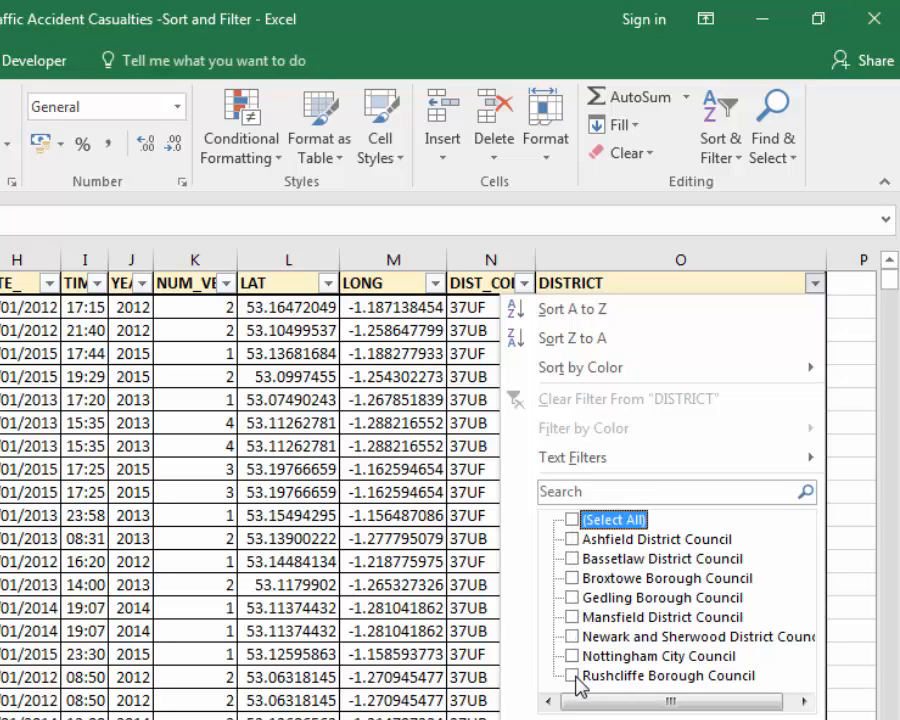
{"action": "left_click", "coordinate": [572, 619]}
{"action": "left_click", "coordinate": [573, 657]}
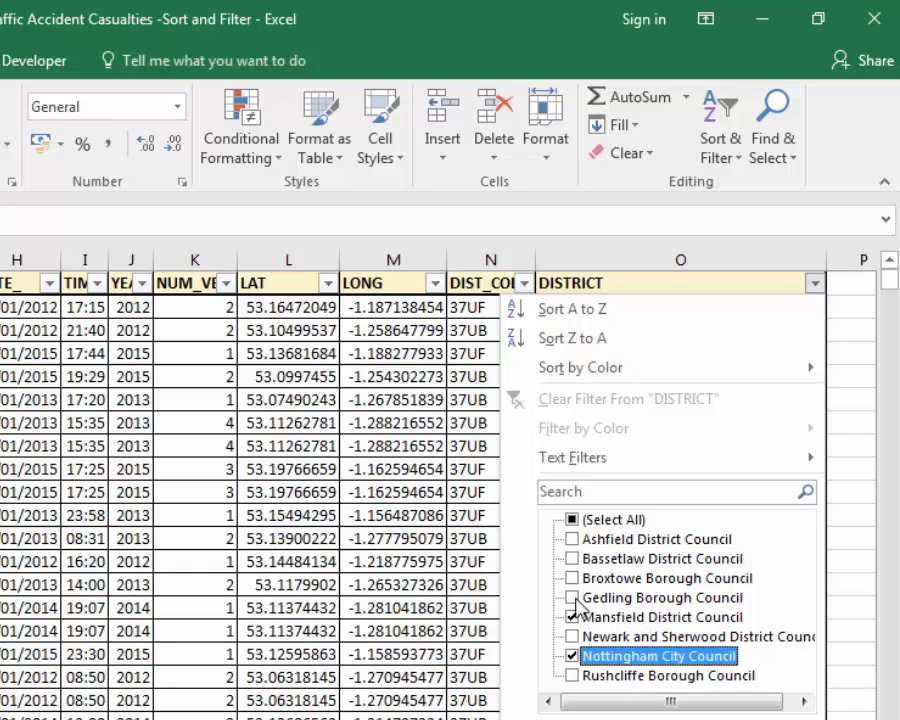
{"action": "left_click", "coordinate": [573, 559]}
{"action": "left_click", "coordinate": [572, 559]}
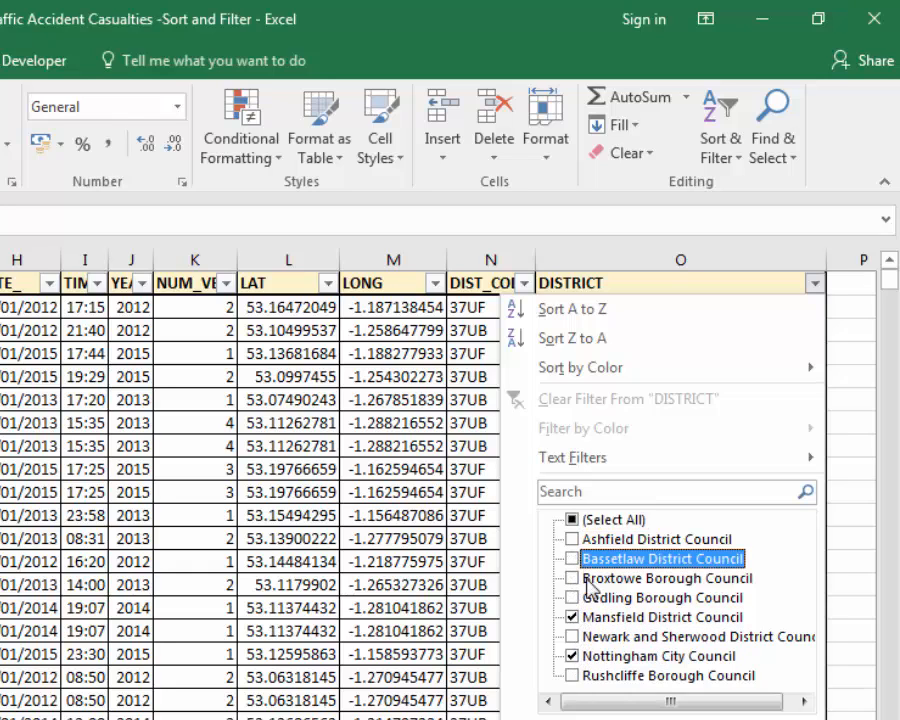
{"action": "left_click", "coordinate": [574, 657]}
{"action": "left_click", "coordinate": [573, 657]}
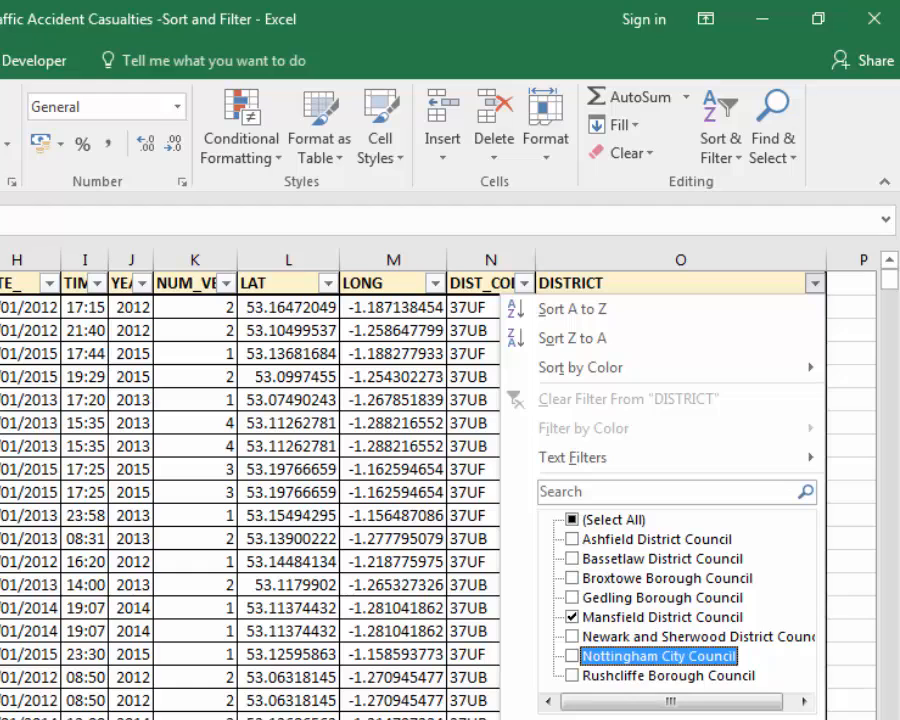
{"action": "key", "text": "Return"}
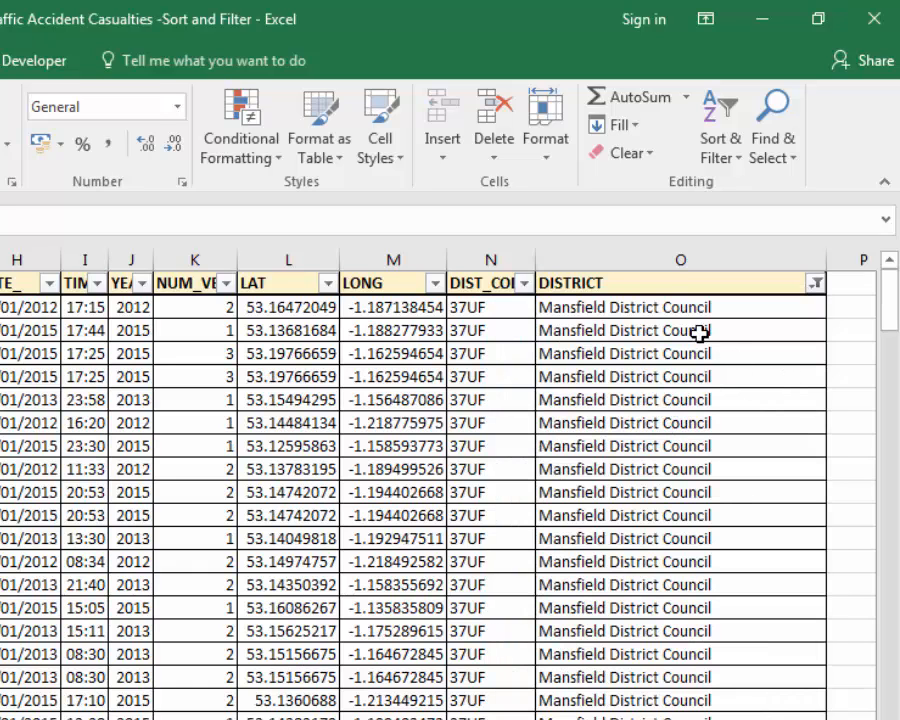
Examine the rows and row numbers of the filtered Mansfield records
{"action": "scroll", "coordinate": [698, 337], "scroll_direction": "down", "scroll_amount": 1}
{"action": "scroll", "coordinate": [690, 345], "scroll_direction": "down", "scroll_amount": 5}
{"action": "scroll", "coordinate": [647, 450], "scroll_direction": "down", "scroll_amount": 5}
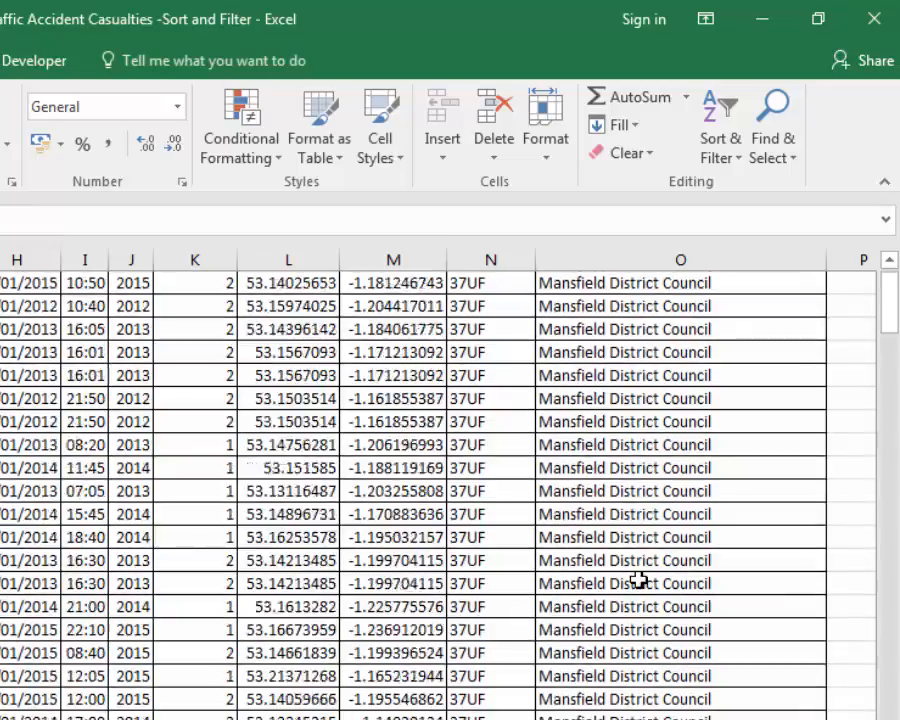
{"action": "scroll", "coordinate": [638, 578], "scroll_direction": "down", "scroll_amount": 6}
{"action": "scroll", "coordinate": [643, 570], "scroll_direction": "up", "scroll_amount": 11}
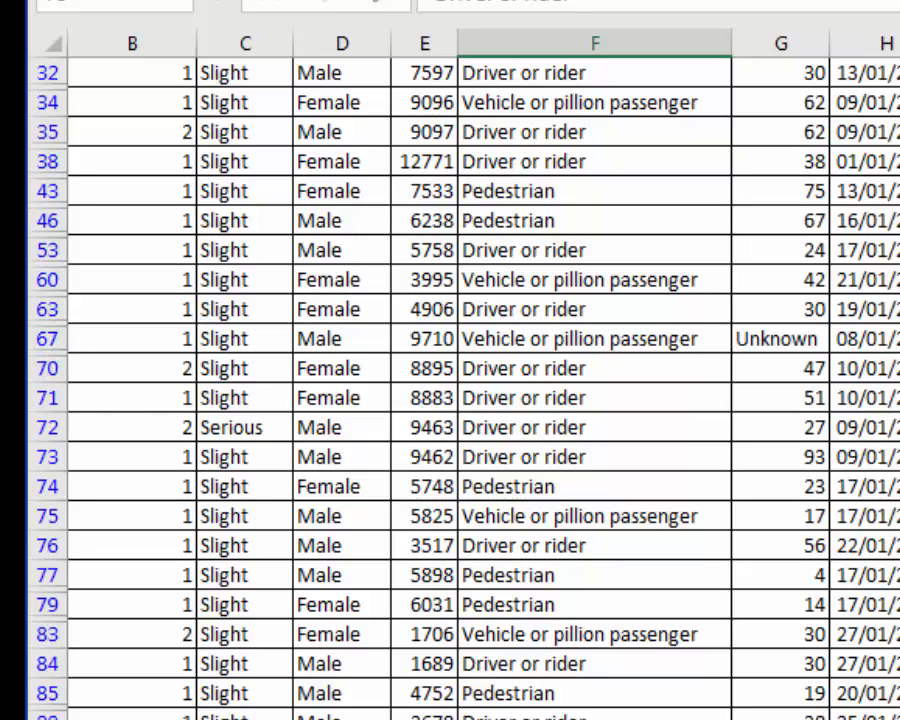
{"action": "scroll", "coordinate": [450, 380], "scroll_direction": "up", "scroll_amount": 3}
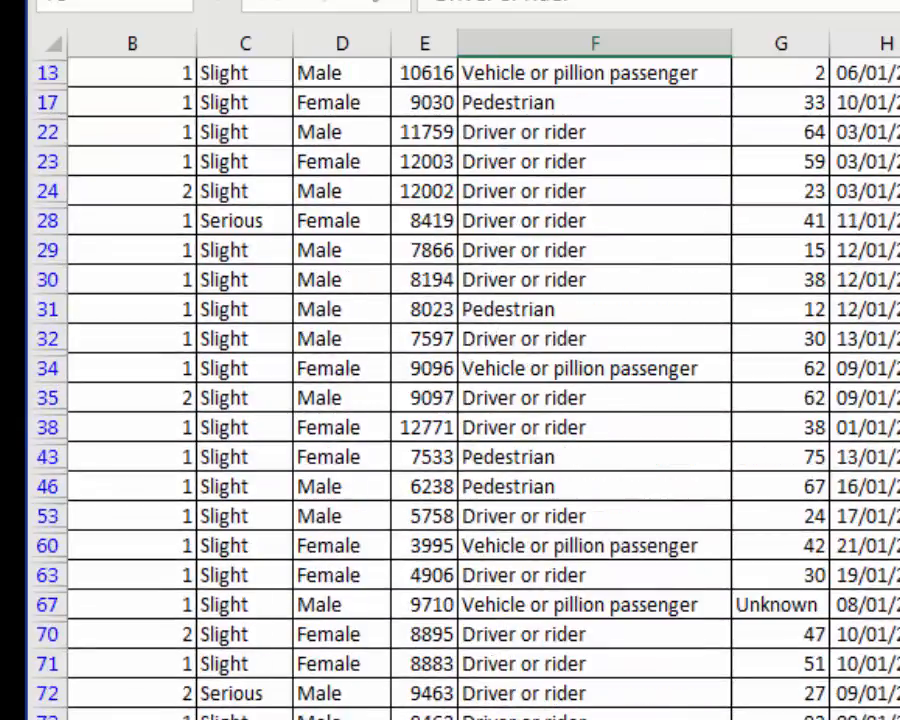
{"action": "scroll", "coordinate": [450, 400], "scroll_direction": "up", "scroll_amount": 2}
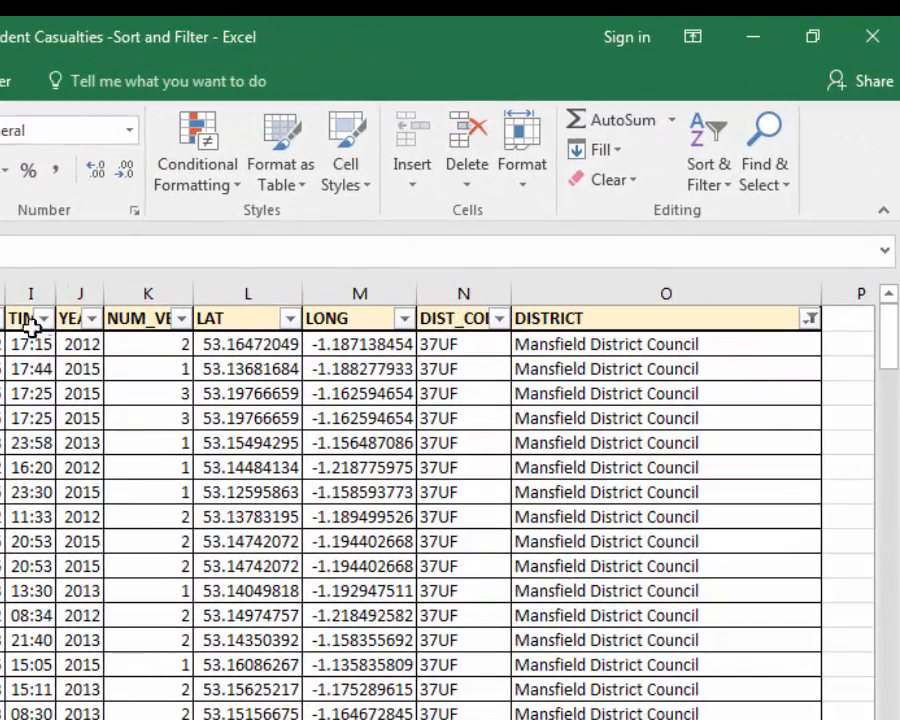
Clear the DISTRICT filter and filter the column again using the search text "mans"
{"action": "left_click", "coordinate": [810, 318]}
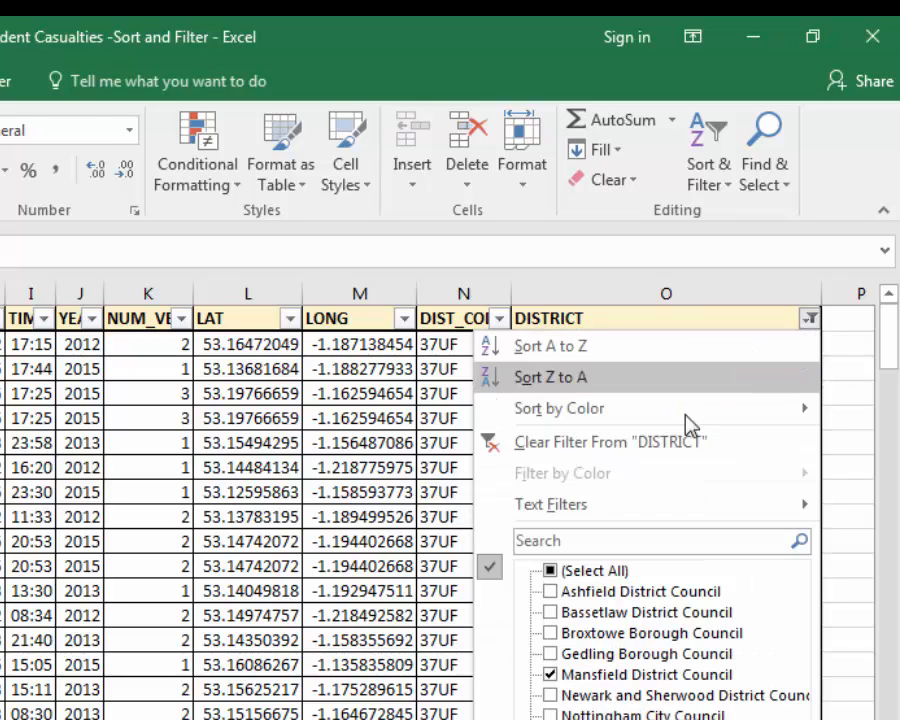
{"action": "left_click", "coordinate": [648, 452]}
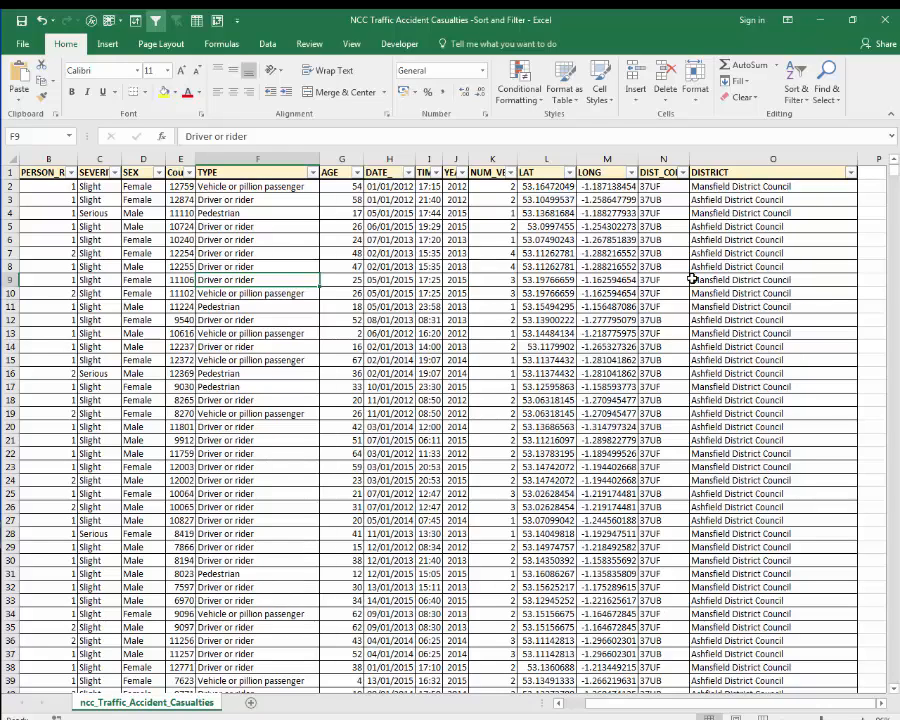
{"action": "left_click", "coordinate": [852, 178]}
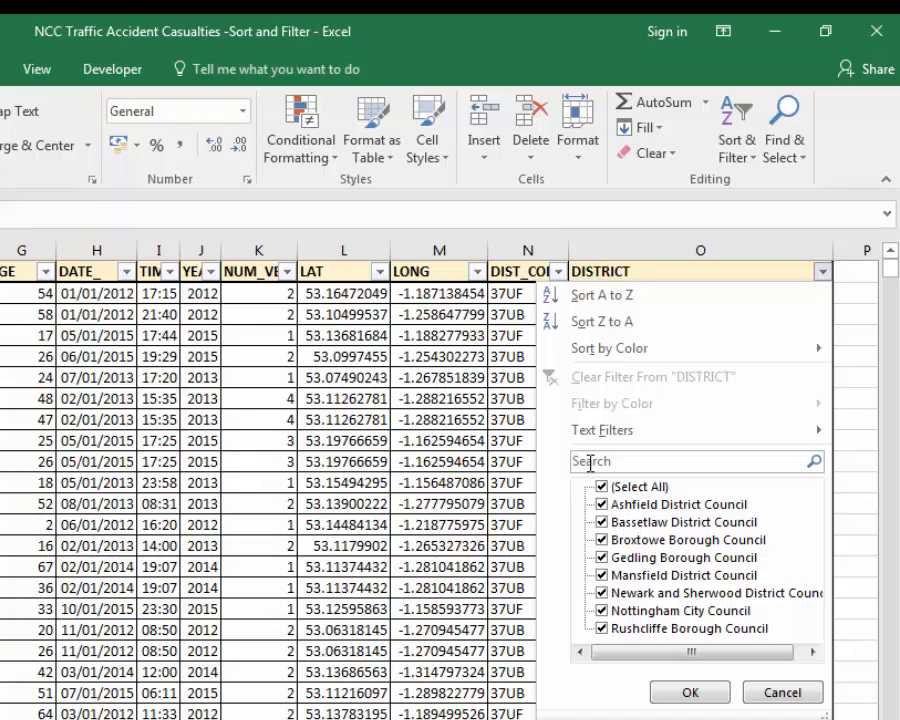
{"action": "left_click", "coordinate": [590, 462]}
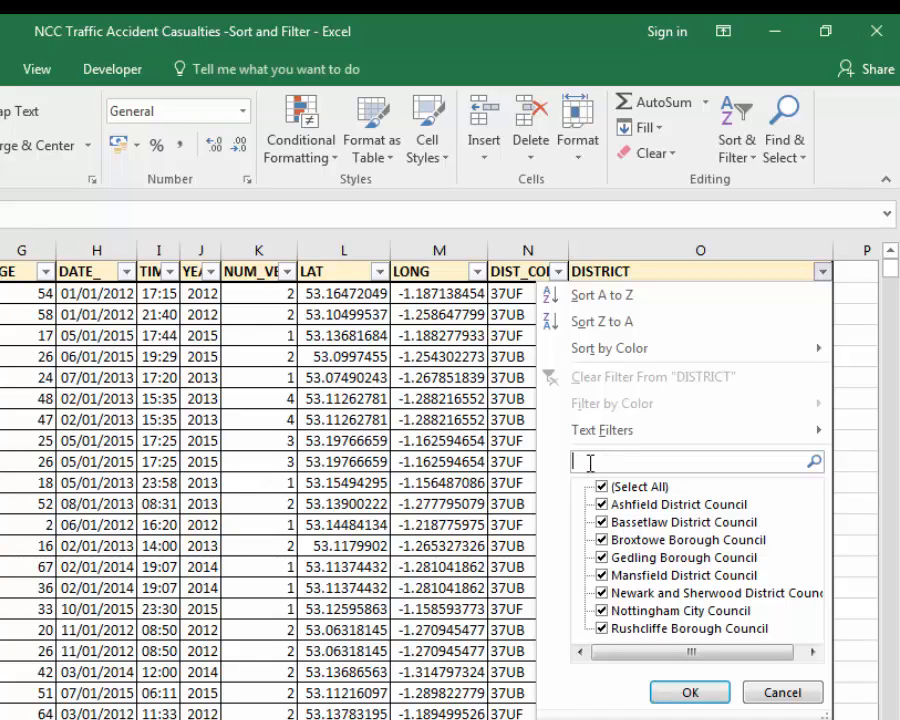
{"action": "type", "text": "mans"}
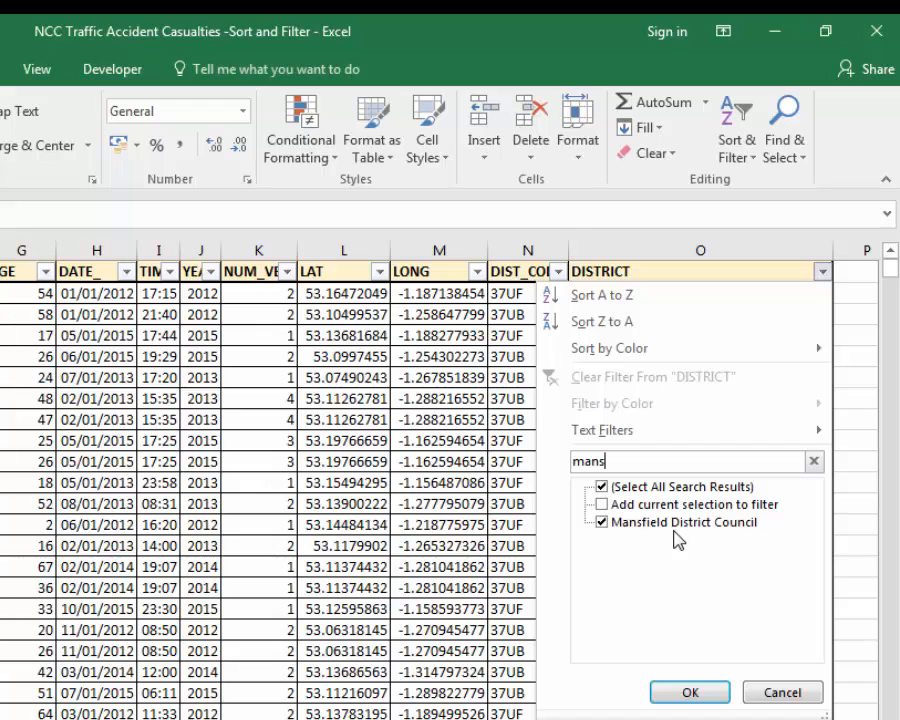
{"action": "key", "text": "Return"}
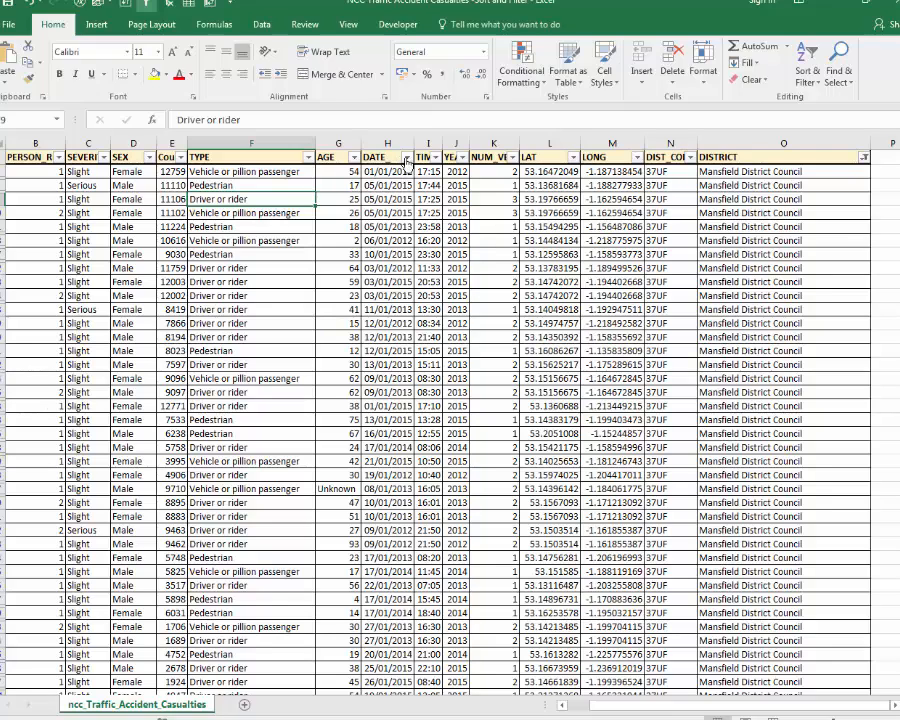
Try selecting only ages 17, 18, 19 and 20 in the AGE column's filter list, and reselect all ages
{"action": "left_click", "coordinate": [353, 158]}
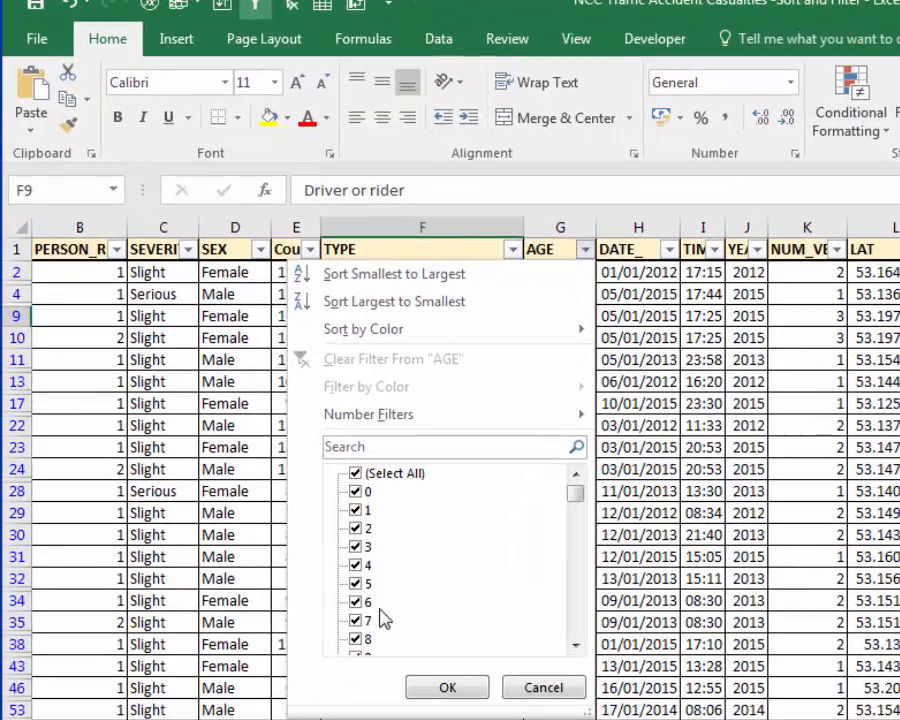
{"action": "left_click", "coordinate": [355, 474]}
{"action": "left_click_drag", "start_coordinate": [575, 495], "coordinate": [571, 522]}
{"action": "left_click", "coordinate": [356, 492]}
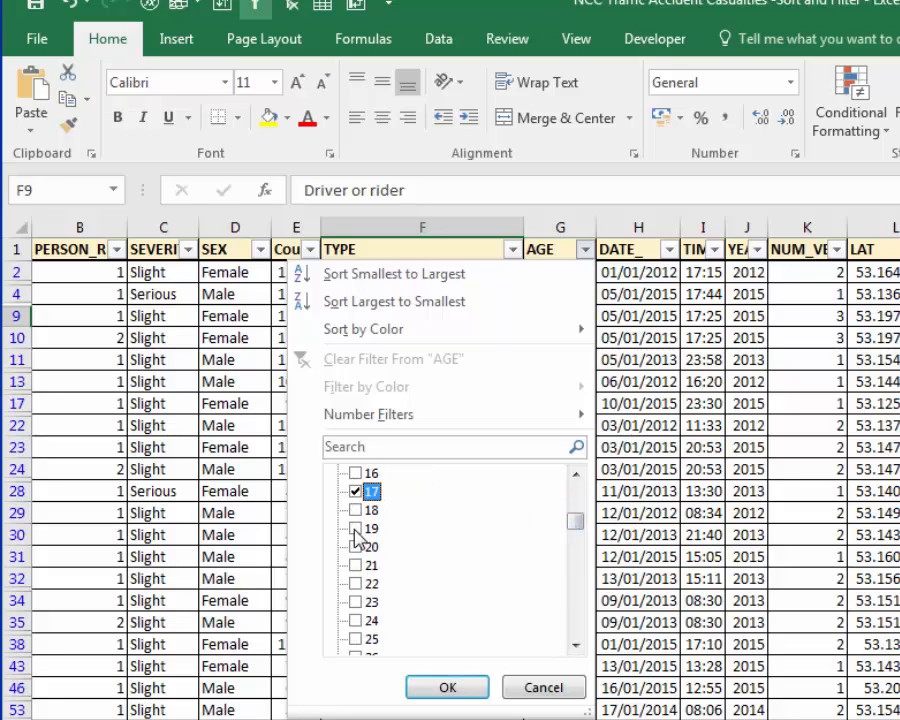
{"action": "left_click", "coordinate": [356, 529]}
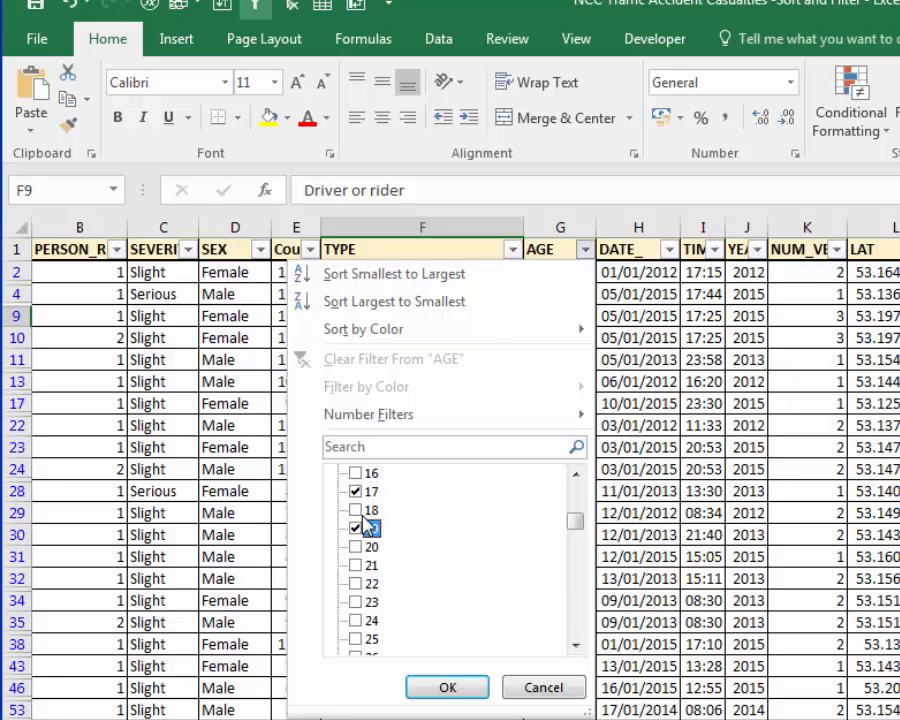
{"action": "left_click", "coordinate": [356, 511]}
{"action": "left_click", "coordinate": [356, 548]}
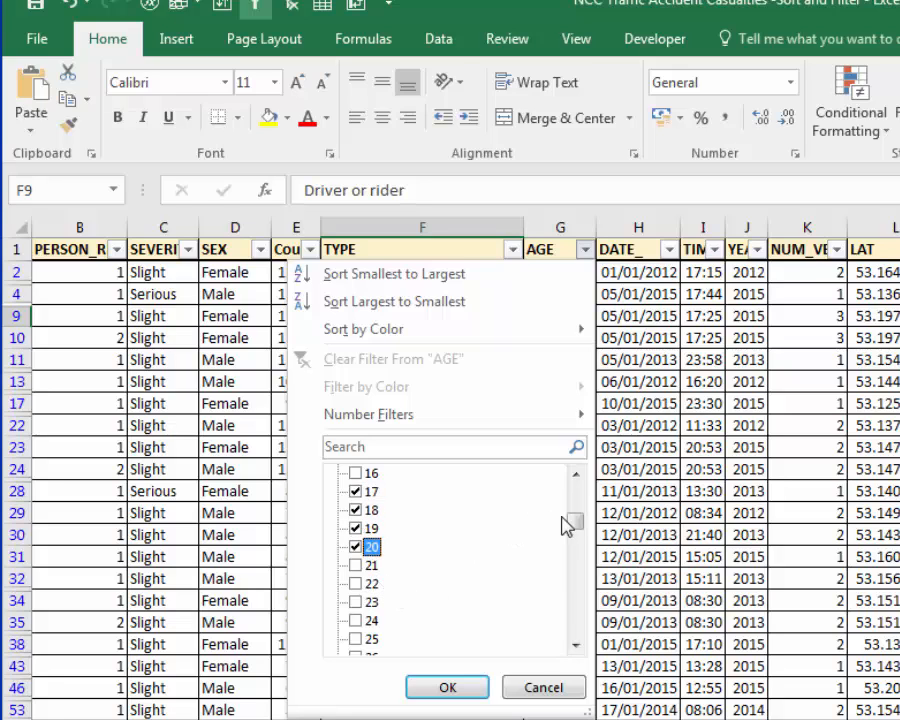
{"action": "left_click_drag", "start_coordinate": [577, 525], "coordinate": [538, 474]}
{"action": "left_click", "coordinate": [355, 474]}
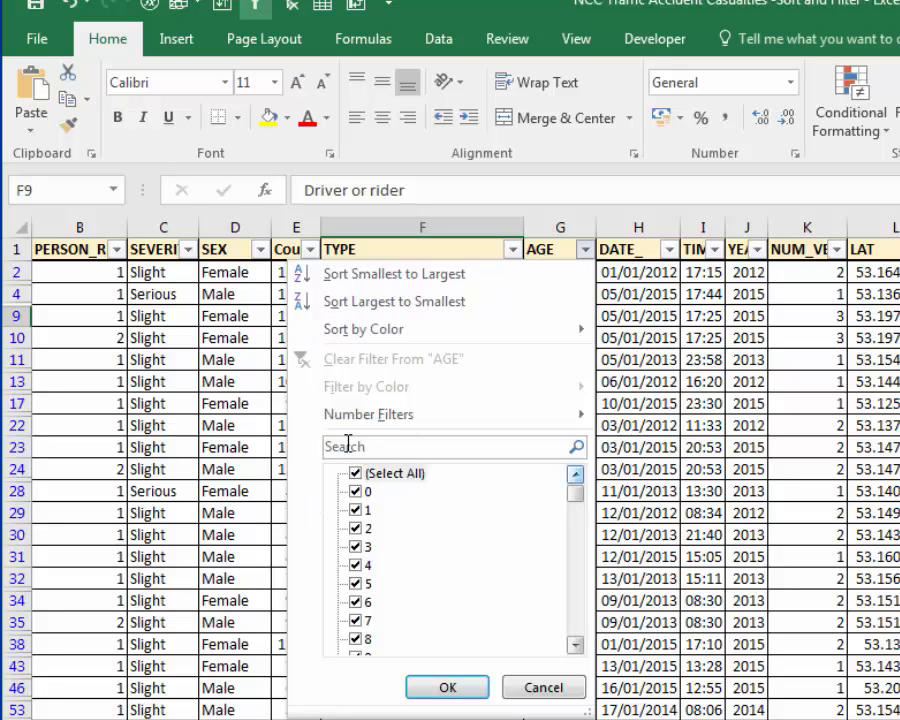
Start a custom number filter on the AGE column with the first condition "is greater than or equal to" 17
{"action": "mouse_move", "coordinate": [342, 420]}
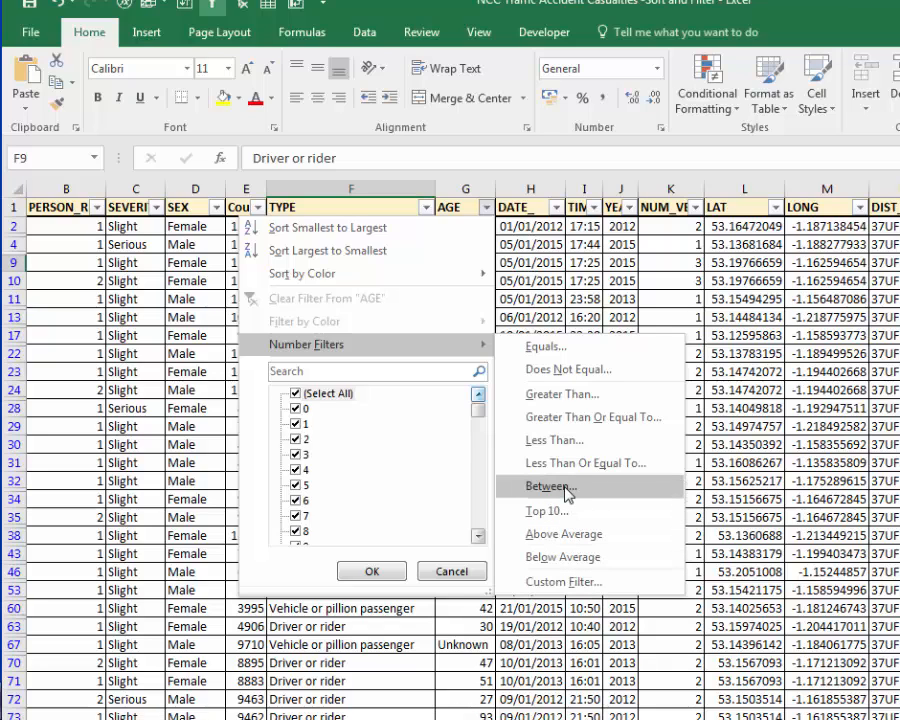
{"action": "left_click", "coordinate": [565, 582]}
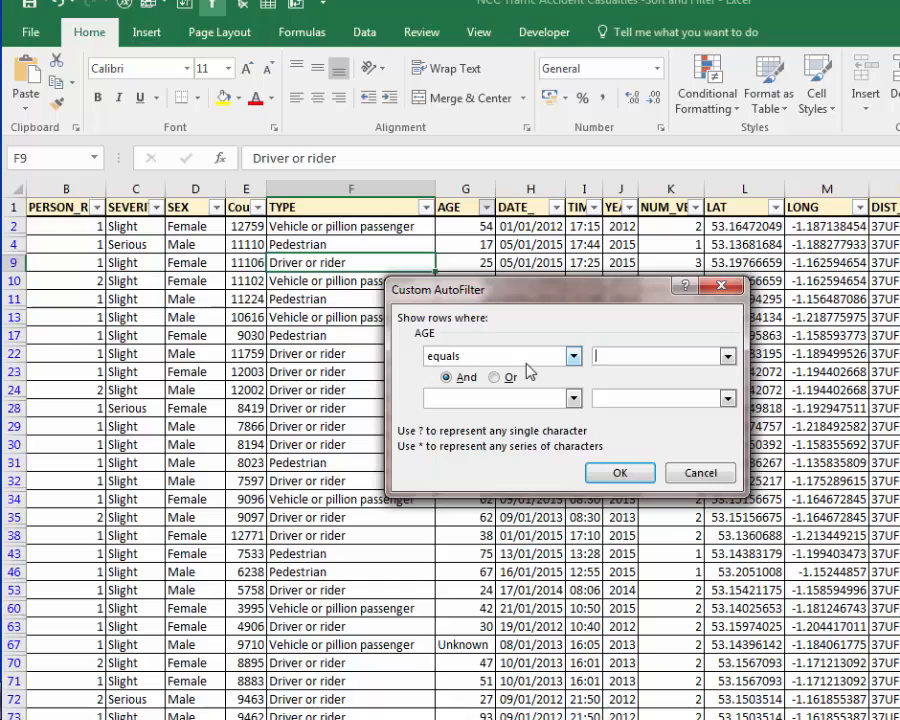
{"action": "left_click", "coordinate": [573, 357]}
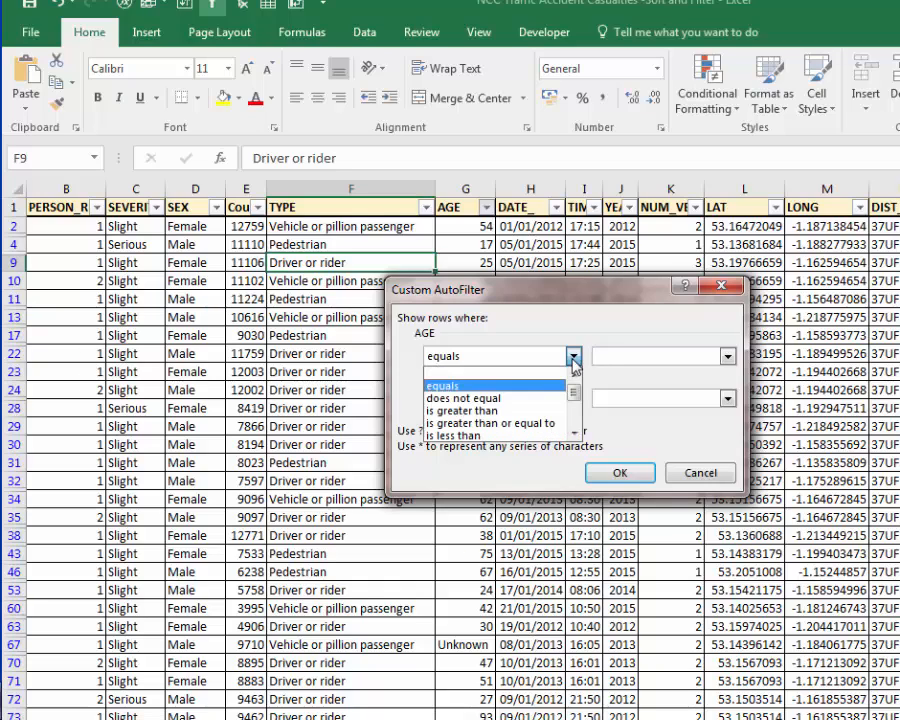
{"action": "left_click", "coordinate": [546, 423]}
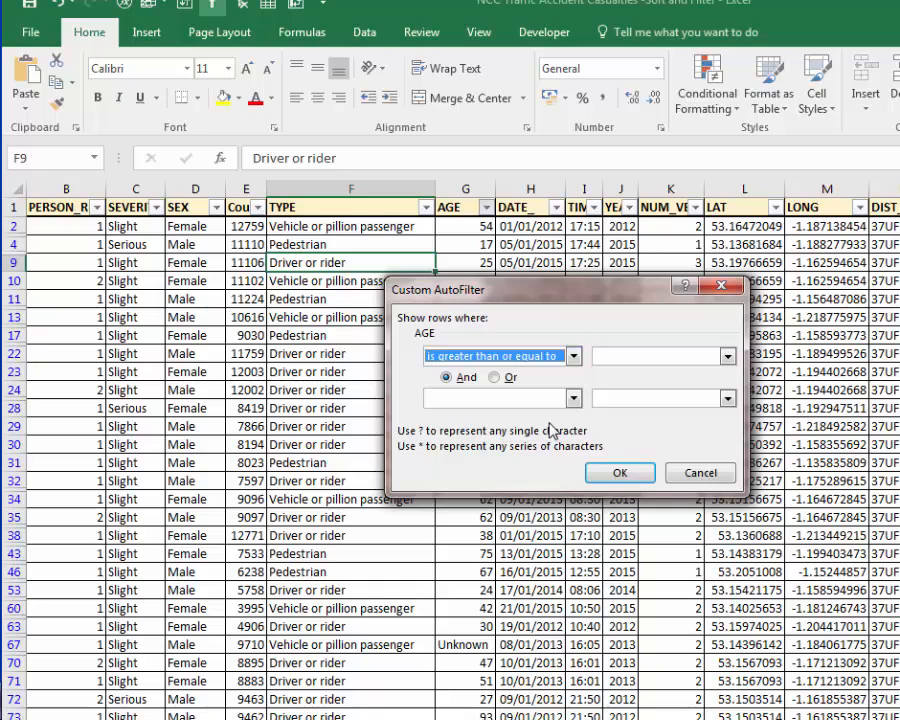
{"action": "left_click", "coordinate": [639, 356]}
{"action": "type", "text": "1"}
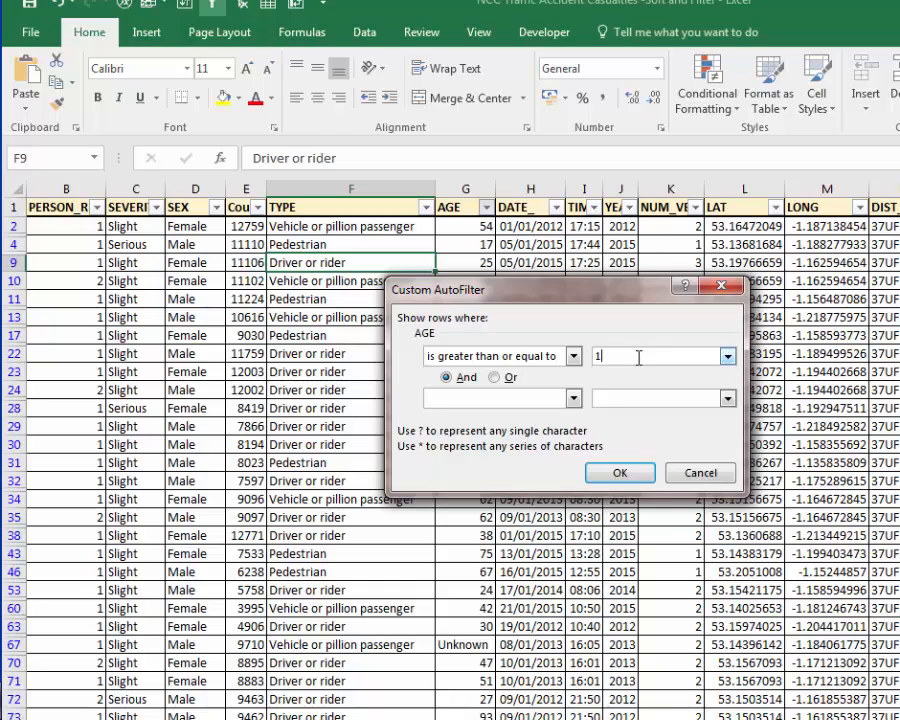
{"action": "type", "text": "7"}
Add the second AGE condition "is less than or equal to" 24 with And, and apply the custom filter
{"action": "left_click", "coordinate": [573, 398]}
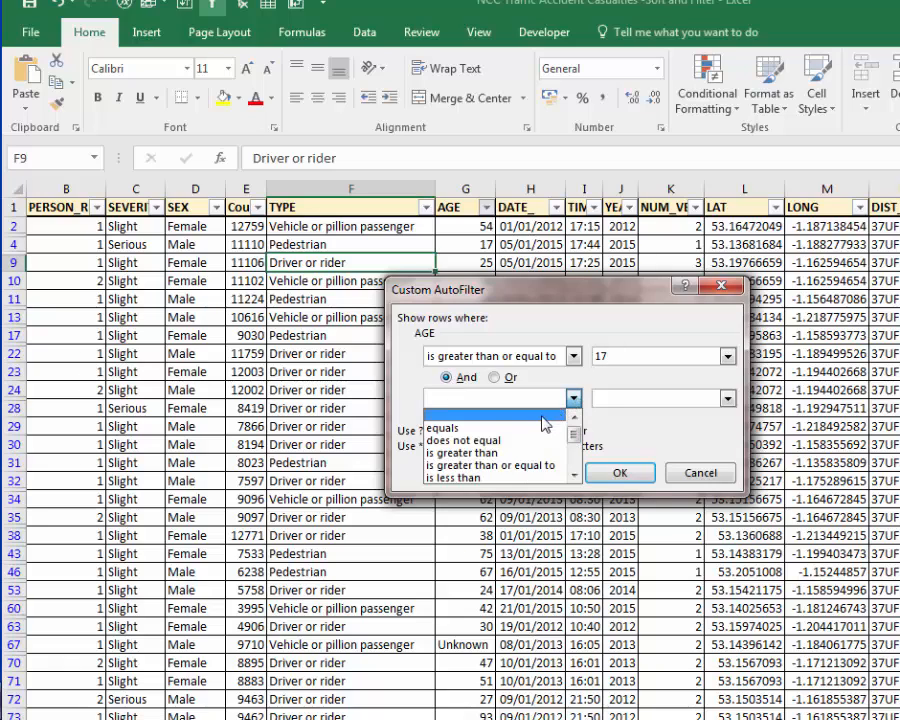
{"action": "left_click", "coordinate": [575, 477]}
{"action": "left_click", "coordinate": [575, 477]}
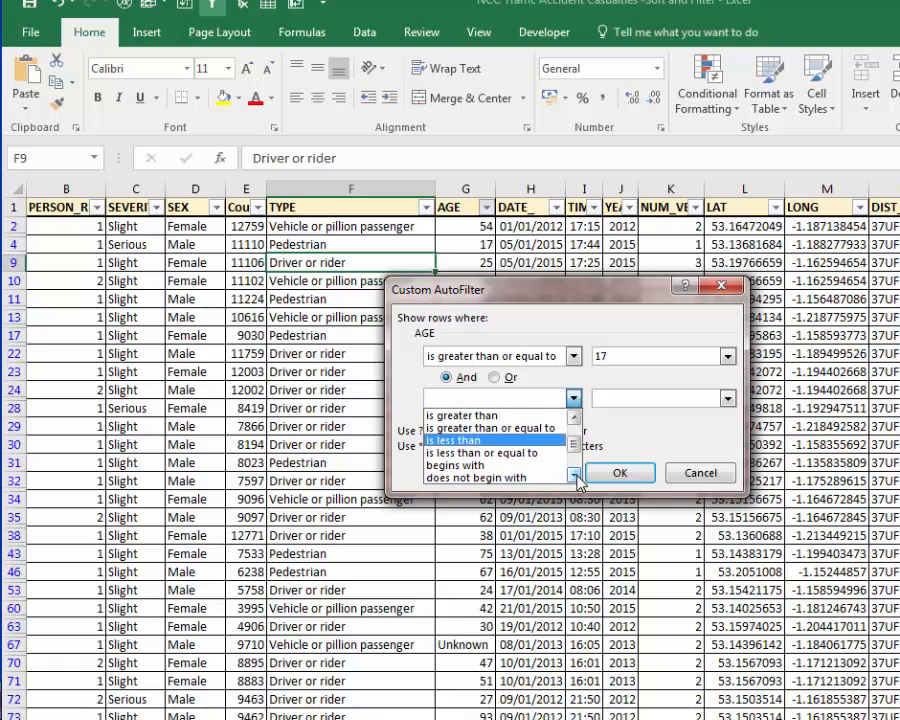
{"action": "left_click", "coordinate": [555, 453]}
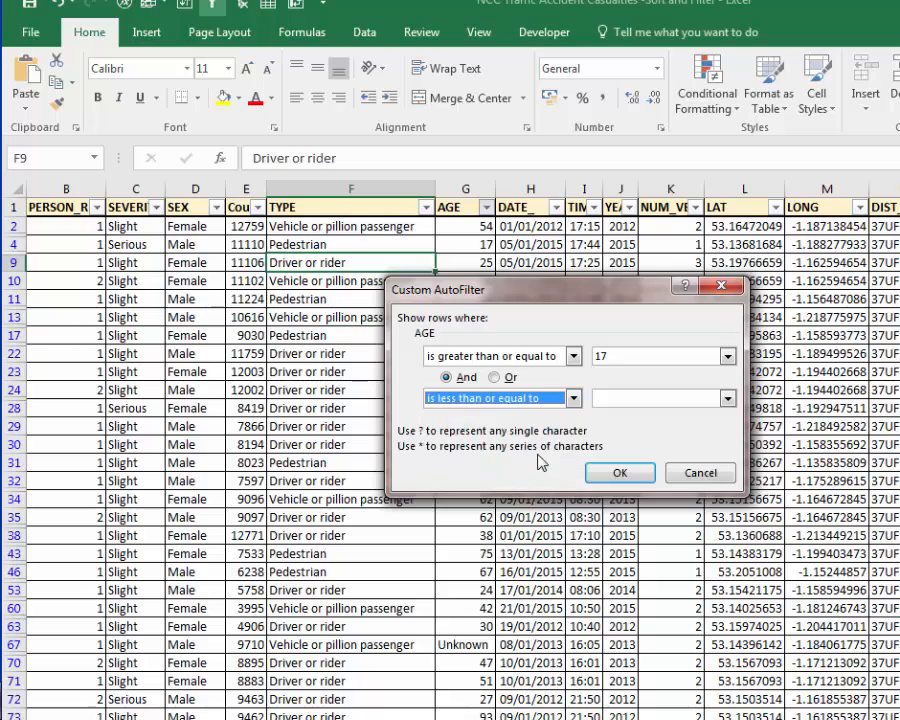
{"action": "left_click", "coordinate": [612, 400]}
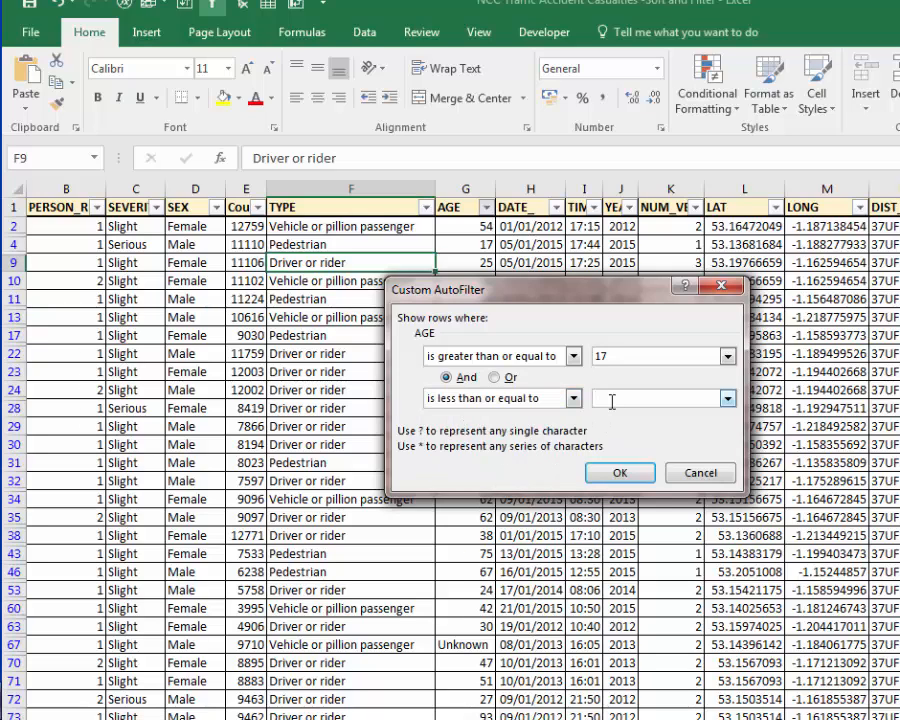
{"action": "type", "text": "24"}
{"action": "left_click", "coordinate": [620, 473]}
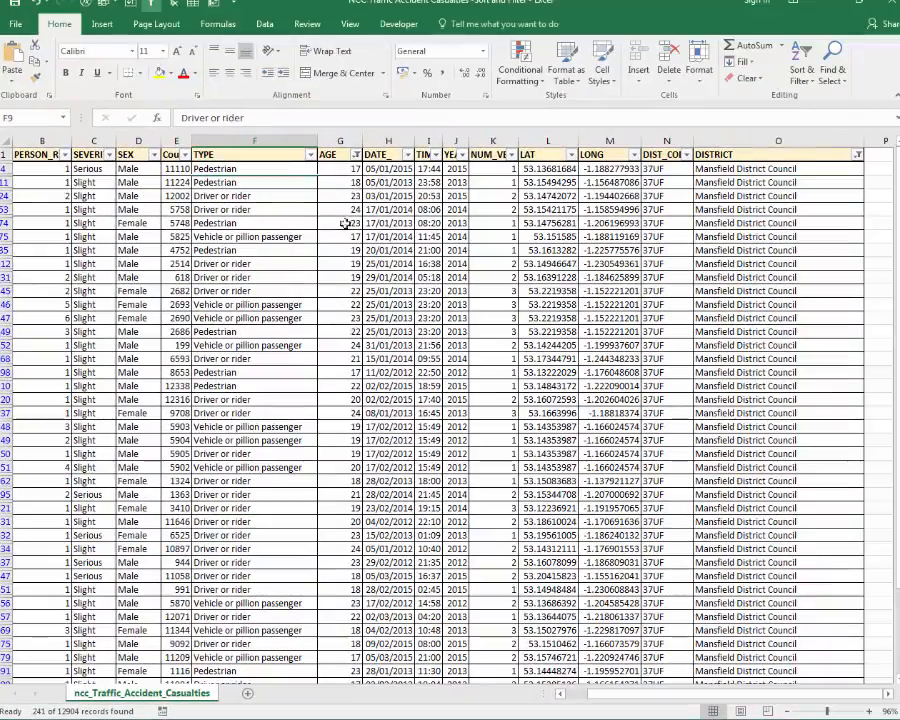
Sort the filtered records by AGE from smallest to largest and look through the sorted rows
{"action": "left_click", "coordinate": [339, 385]}
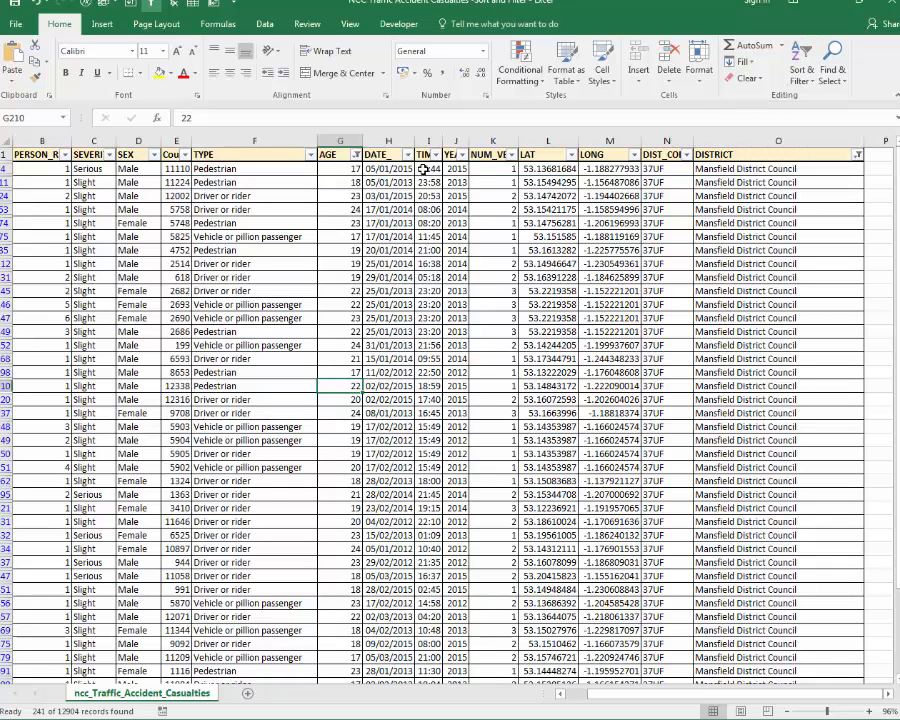
{"action": "left_click", "coordinate": [356, 154]}
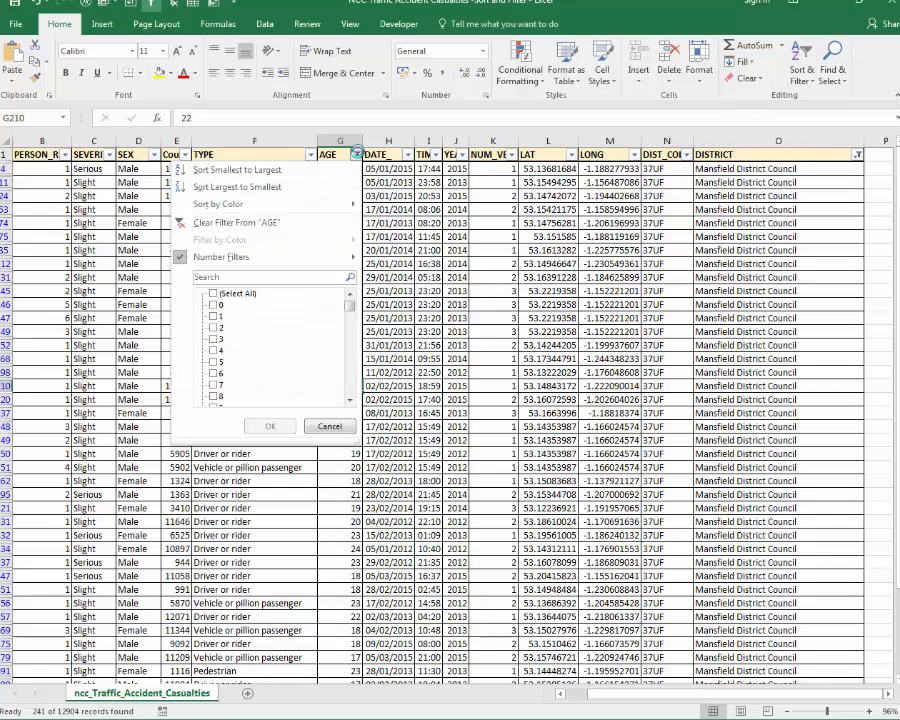
{"action": "left_click", "coordinate": [296, 172]}
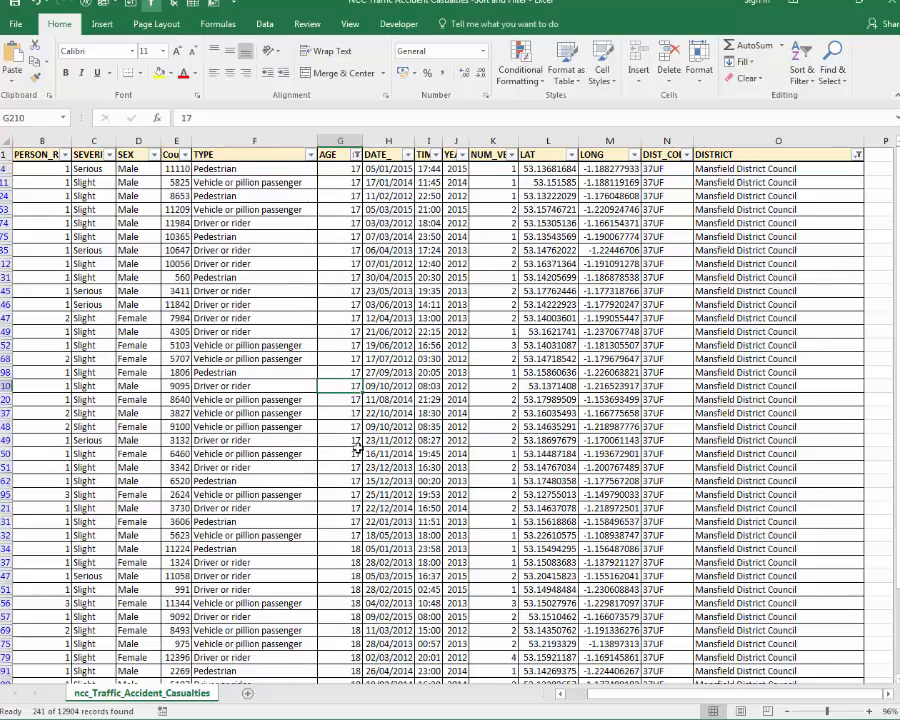
{"action": "scroll", "coordinate": [358, 195], "scroll_direction": "down", "scroll_amount": 12}
{"action": "scroll", "coordinate": [357, 448], "scroll_direction": "down", "scroll_amount": 9}
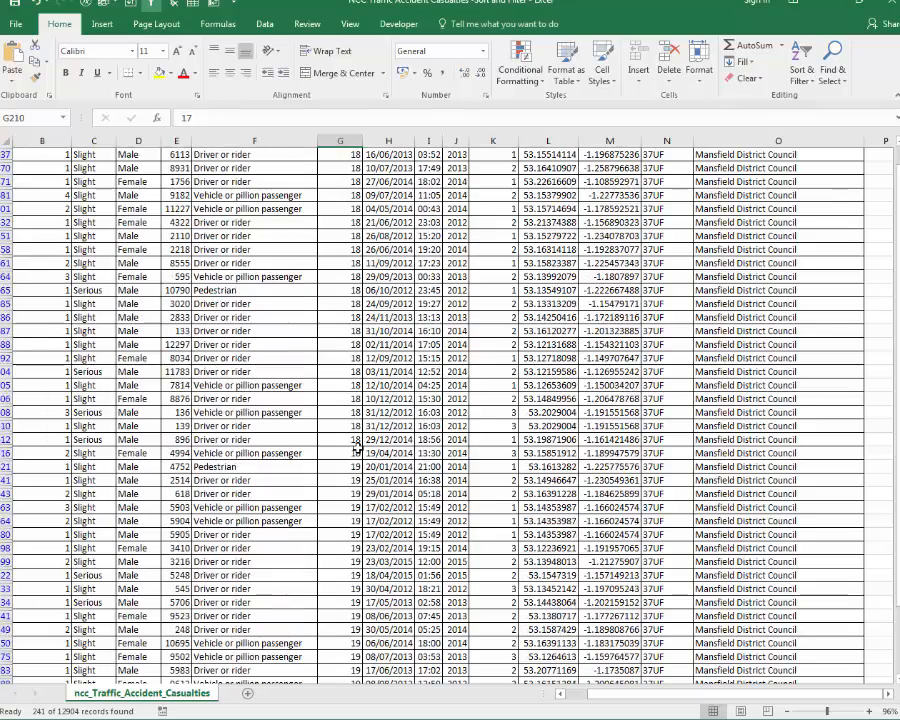
{"action": "scroll", "coordinate": [350, 480], "scroll_direction": "up", "scroll_amount": 5}
{"action": "scroll", "coordinate": [343, 415], "scroll_direction": "up", "scroll_amount": 15}
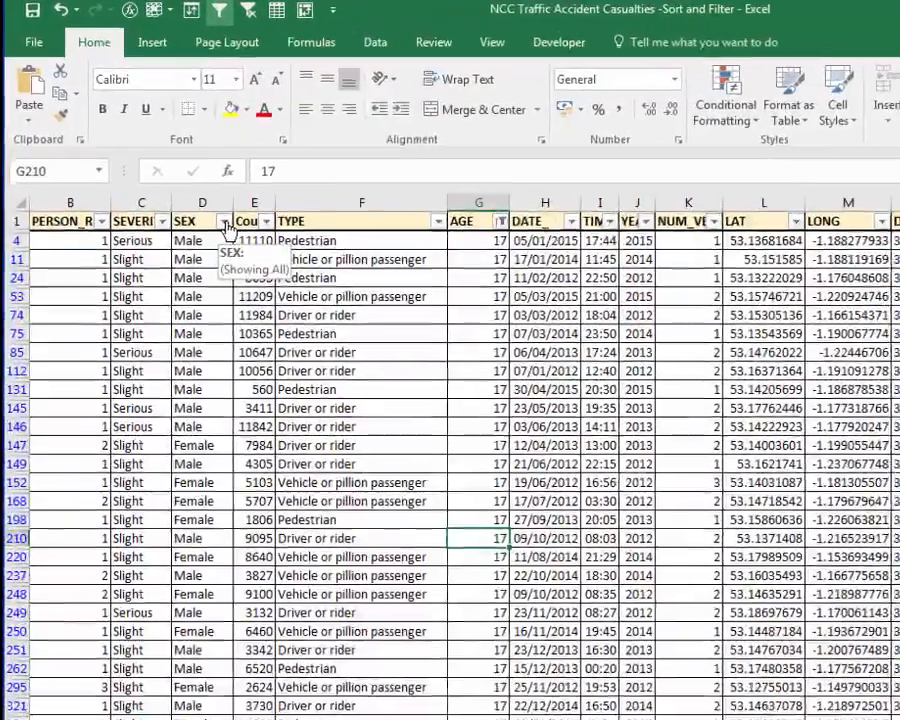
{"action": "left_click", "coordinate": [161, 160]}
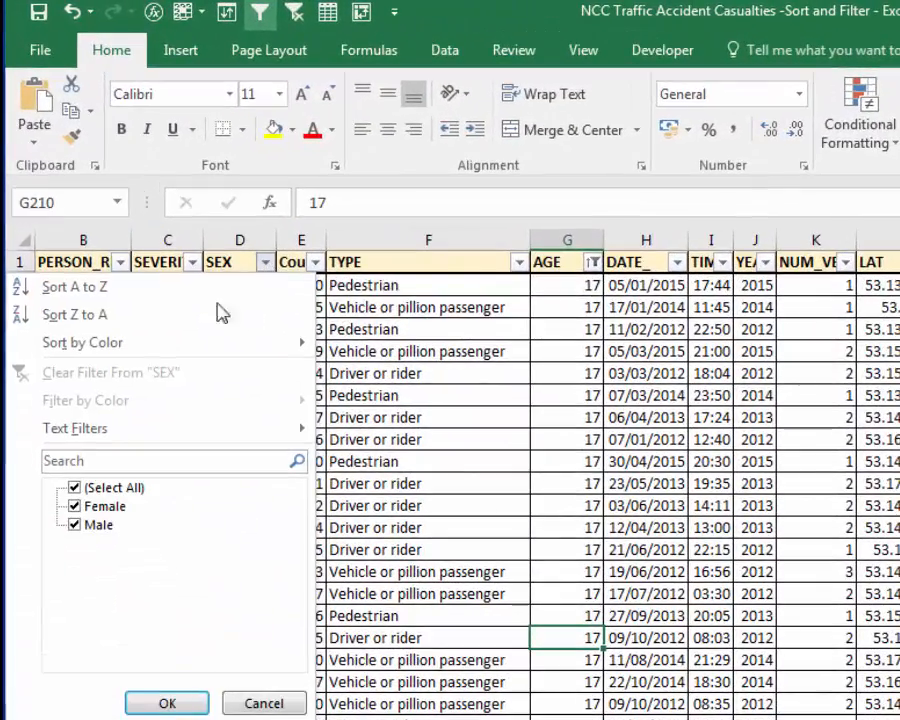
{"action": "left_click", "coordinate": [97, 460]}
{"action": "type", "text": "male"}
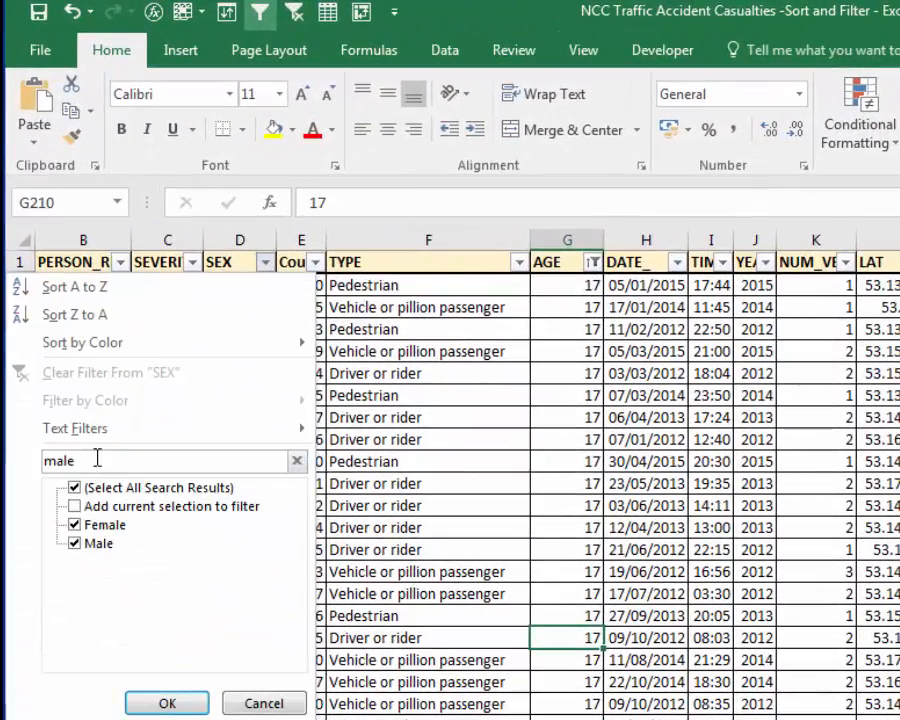
{"action": "key", "text": "Escape"}
Filter the SEX column to show only Male casualties
{"action": "left_click", "coordinate": [264, 262]}
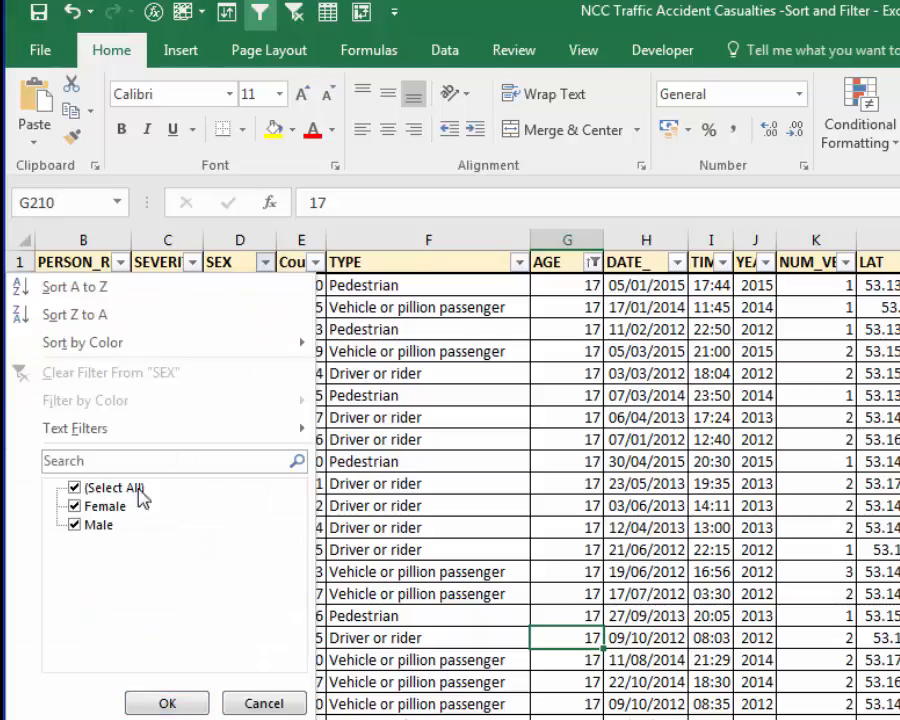
{"action": "left_click", "coordinate": [74, 488]}
{"action": "left_click", "coordinate": [75, 524]}
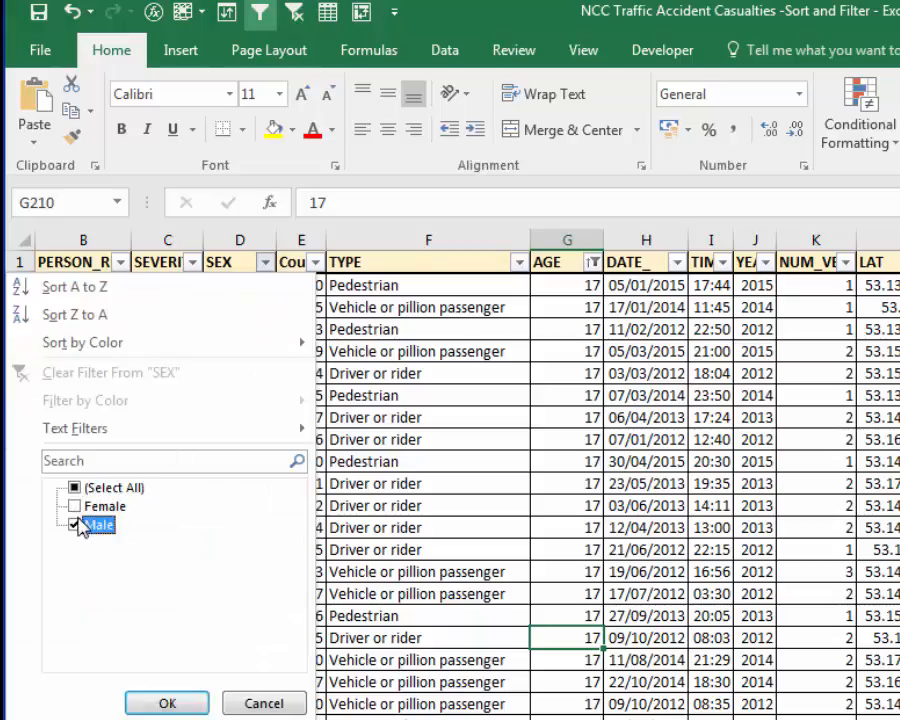
{"action": "key", "text": "Return"}
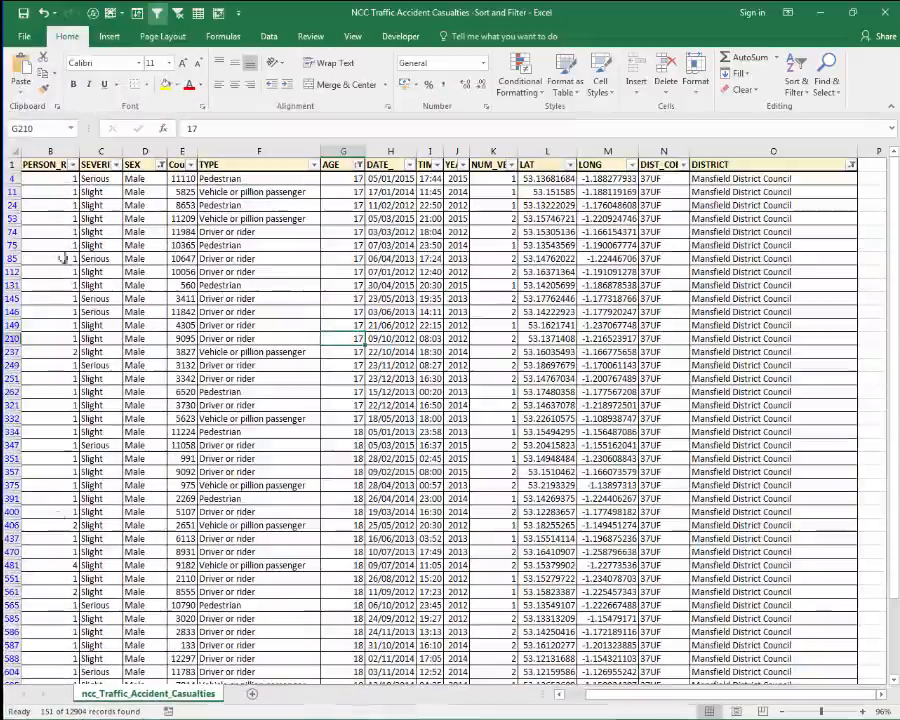
Change the SEX column's filter to show only Female casualties
{"action": "left_click", "coordinate": [162, 165]}
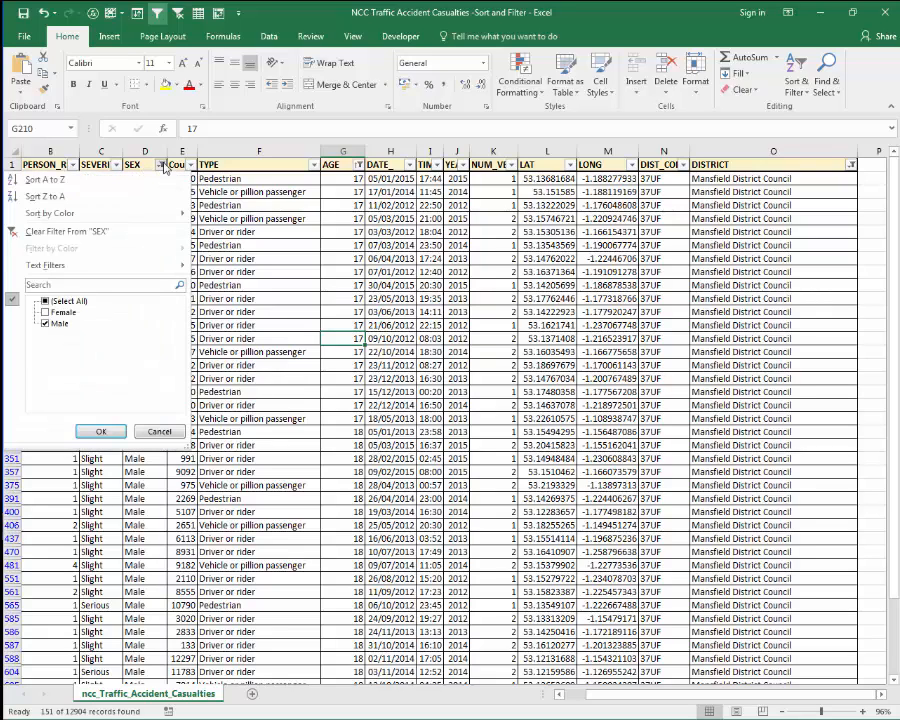
{"action": "left_click", "coordinate": [45, 301]}
{"action": "left_click", "coordinate": [45, 324]}
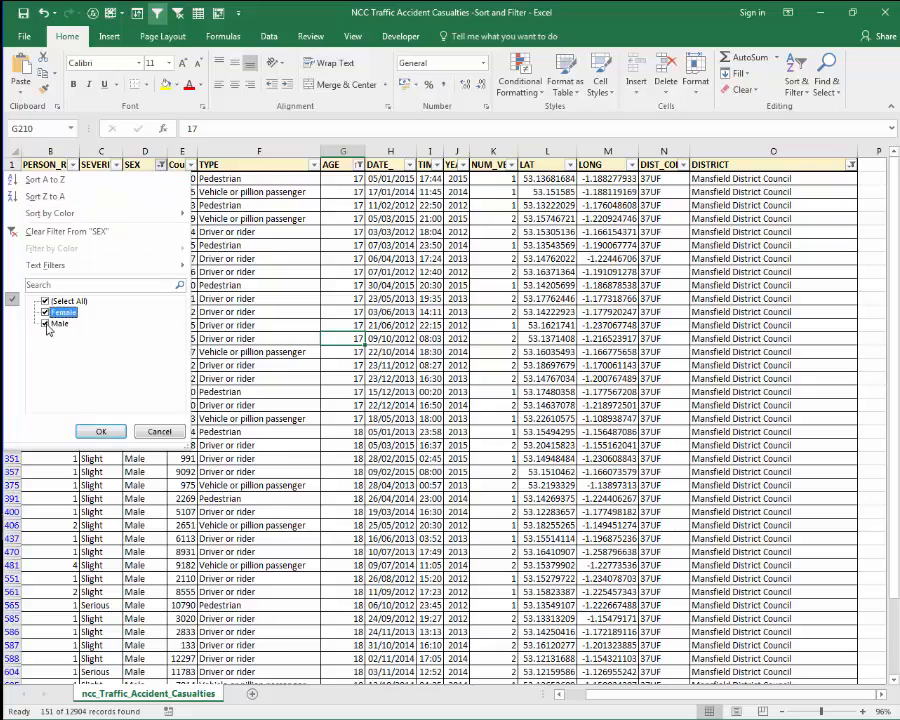
{"action": "left_click", "coordinate": [101, 431]}
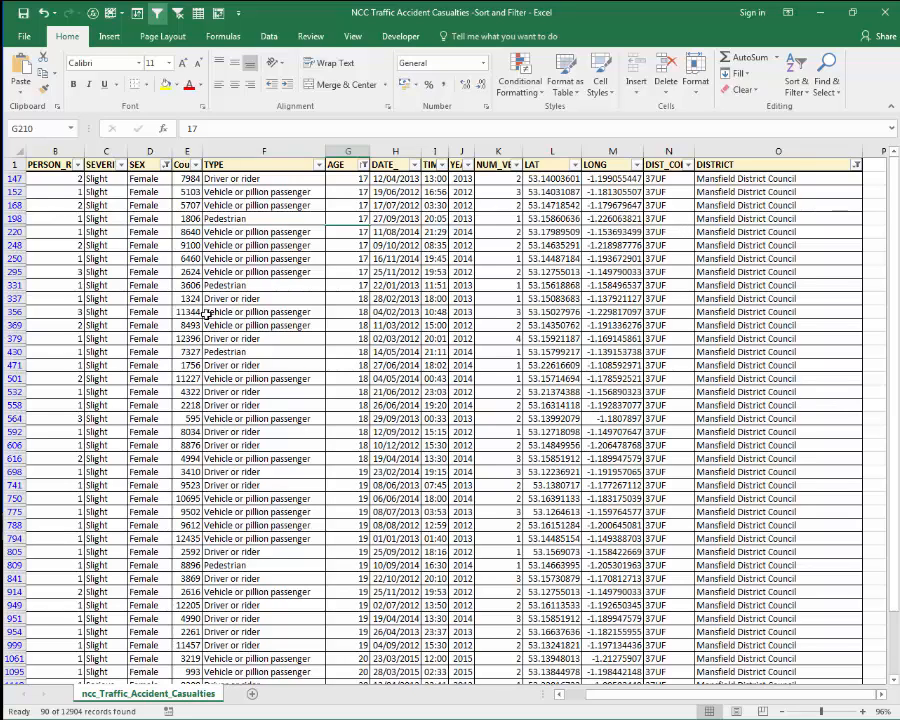
Examine the number, date and text filter options offered for the AGE, DATE_ and TYPE columns
{"action": "left_click", "coordinate": [363, 164]}
{"action": "mouse_move", "coordinate": [246, 268]}
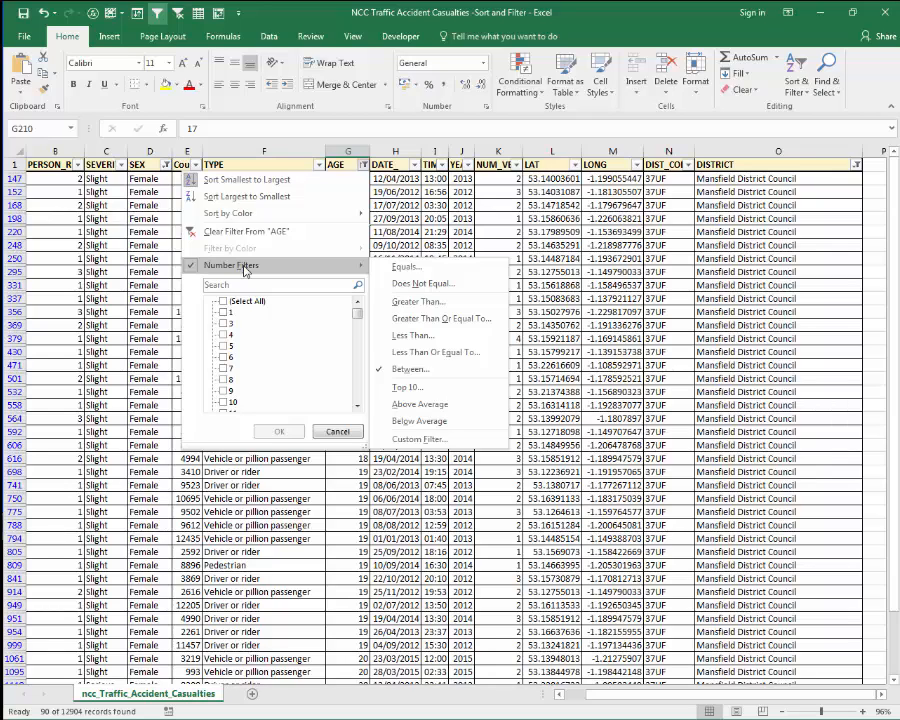
{"action": "left_click", "coordinate": [519, 210]}
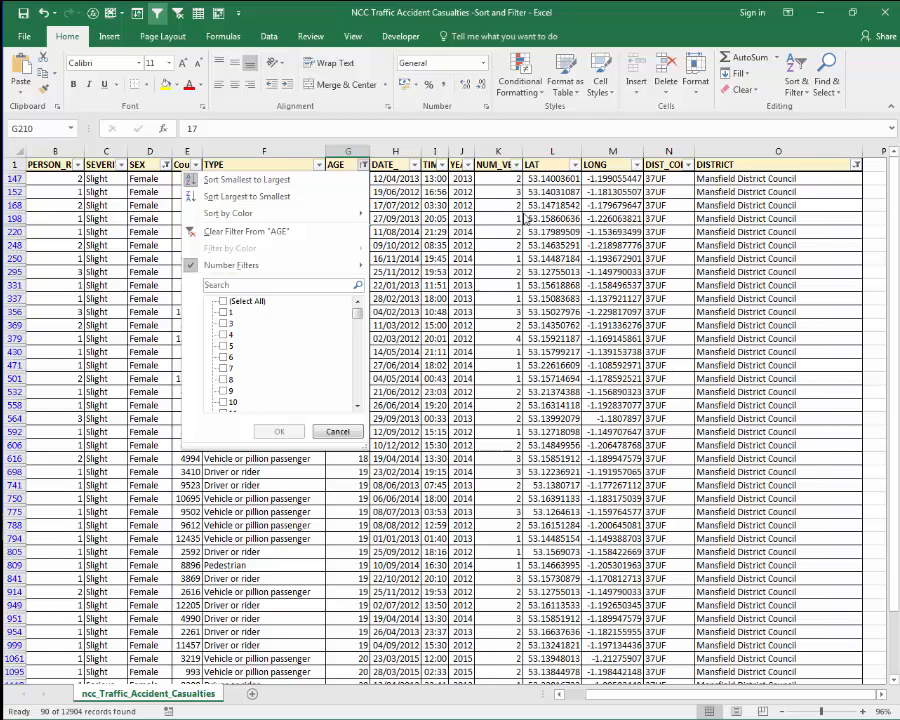
{"action": "left_click", "coordinate": [399, 208]}
{"action": "left_click", "coordinate": [415, 166]}
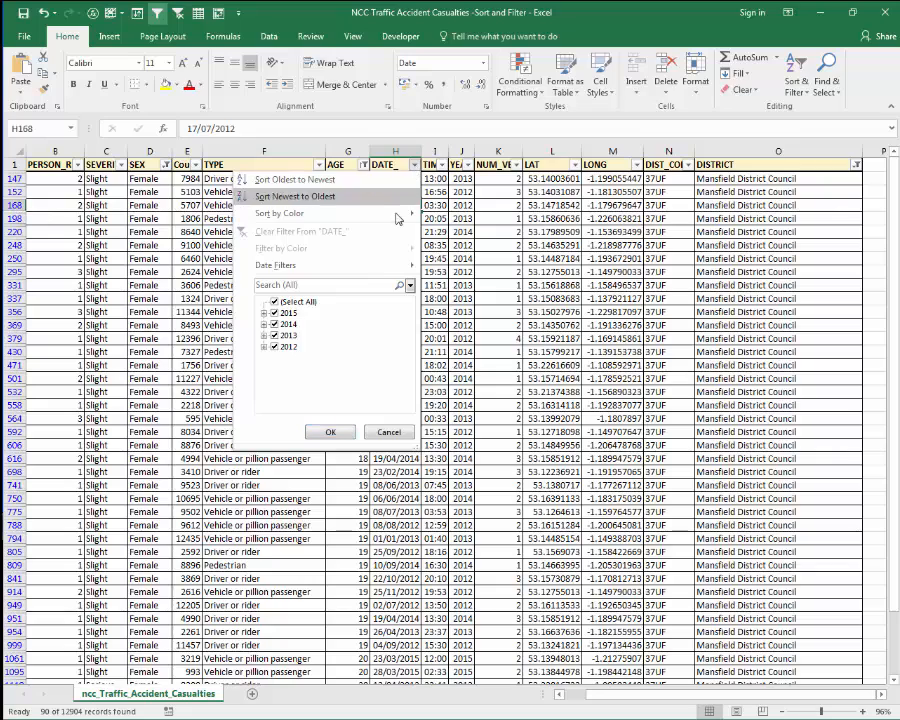
{"action": "mouse_move", "coordinate": [302, 266]}
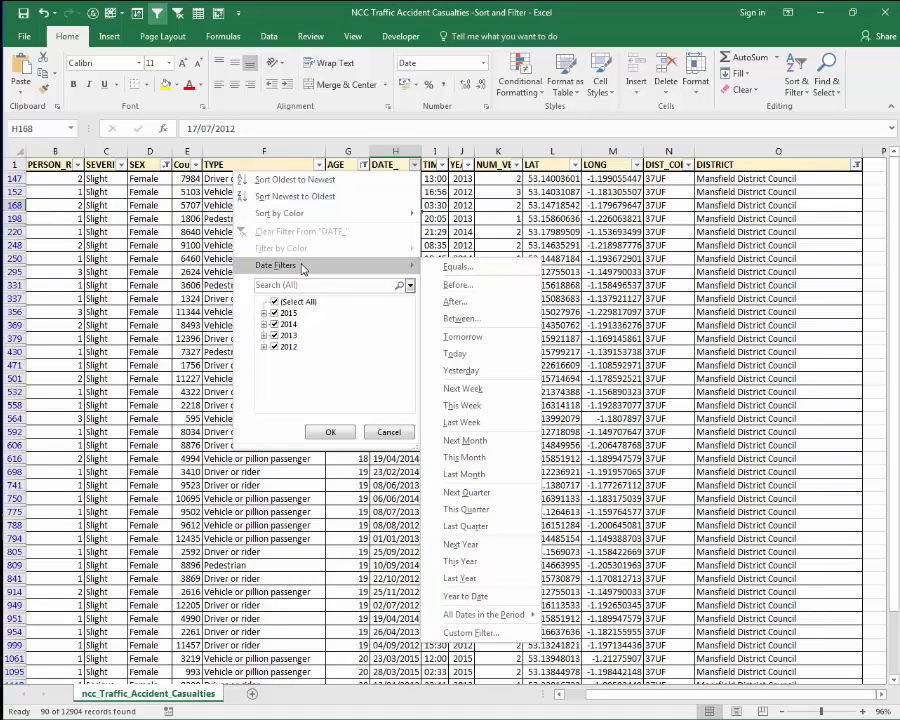
{"action": "left_click", "coordinate": [388, 432]}
{"action": "left_click", "coordinate": [305, 258]}
{"action": "left_click", "coordinate": [318, 165]}
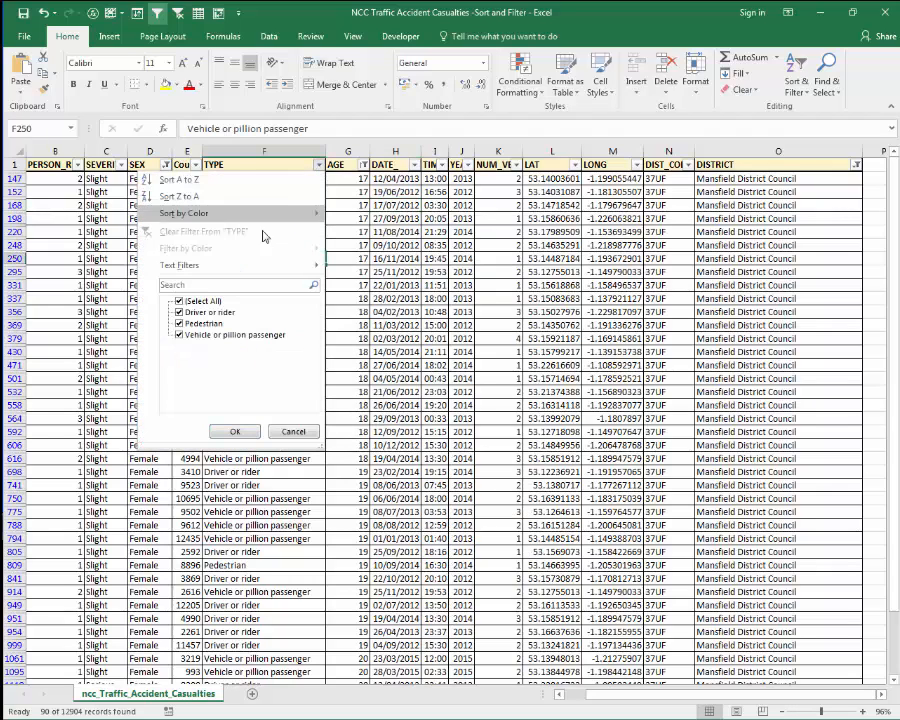
{"action": "mouse_move", "coordinate": [213, 272]}
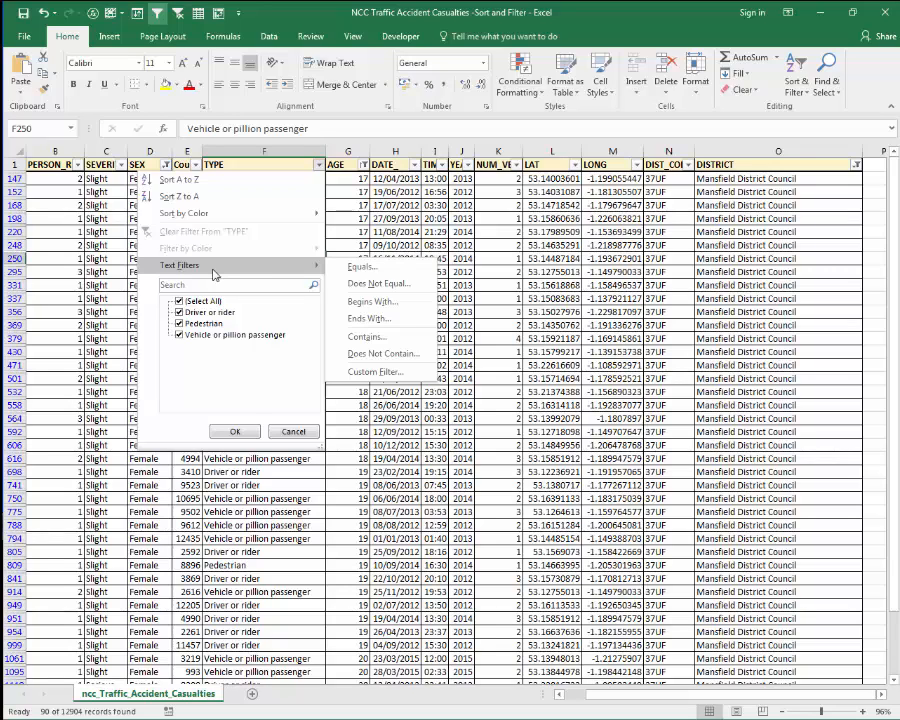
{"action": "left_click", "coordinate": [290, 429]}
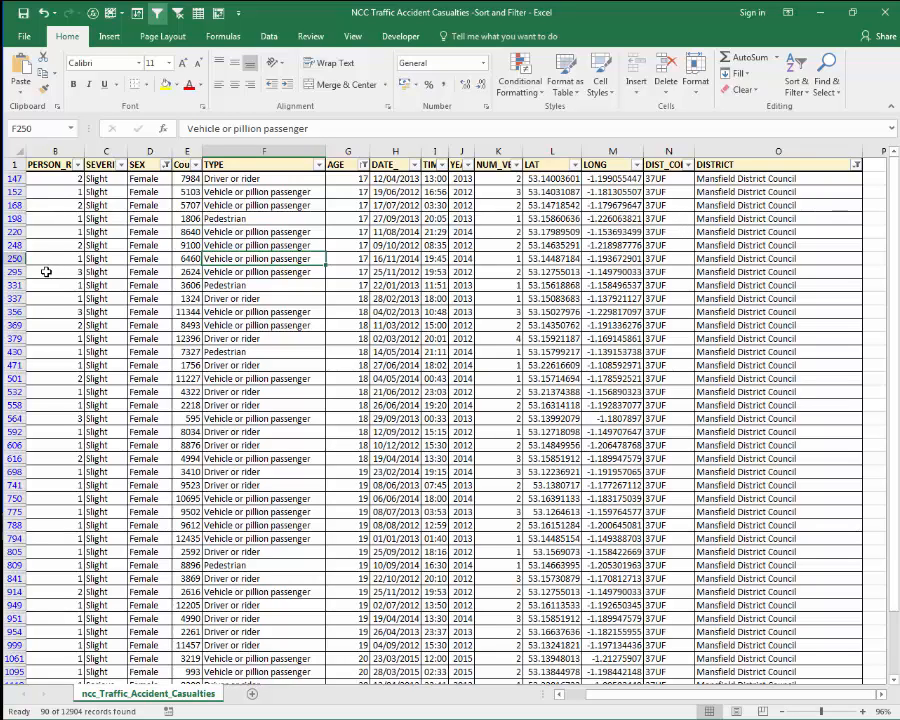
Clear the filters from all columns at once and select cell H10 in the full data
{"action": "left_click", "coordinate": [788, 82]}
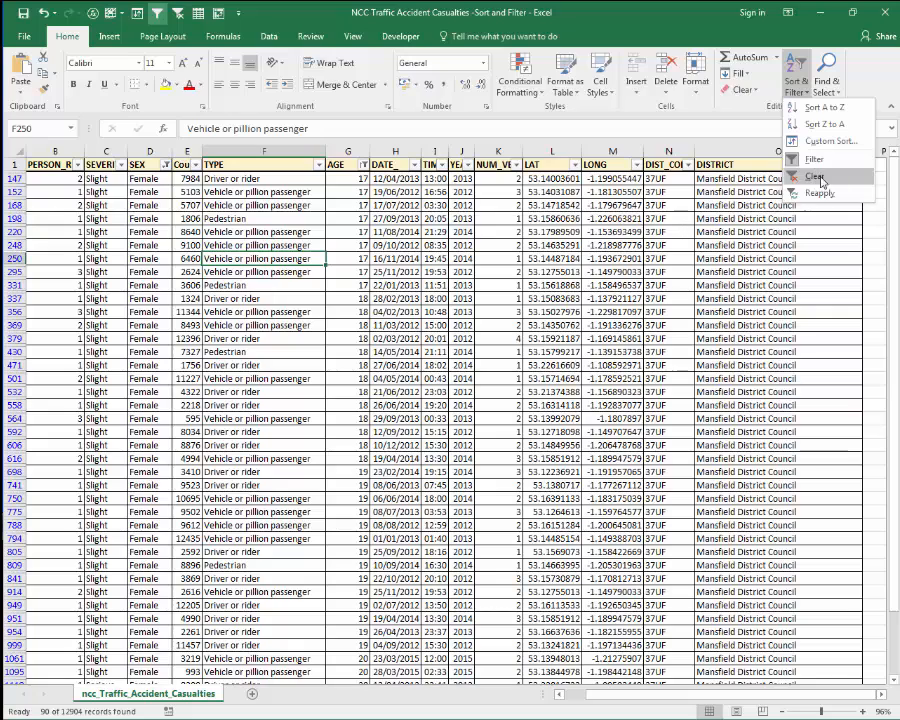
{"action": "left_click", "coordinate": [167, 168]}
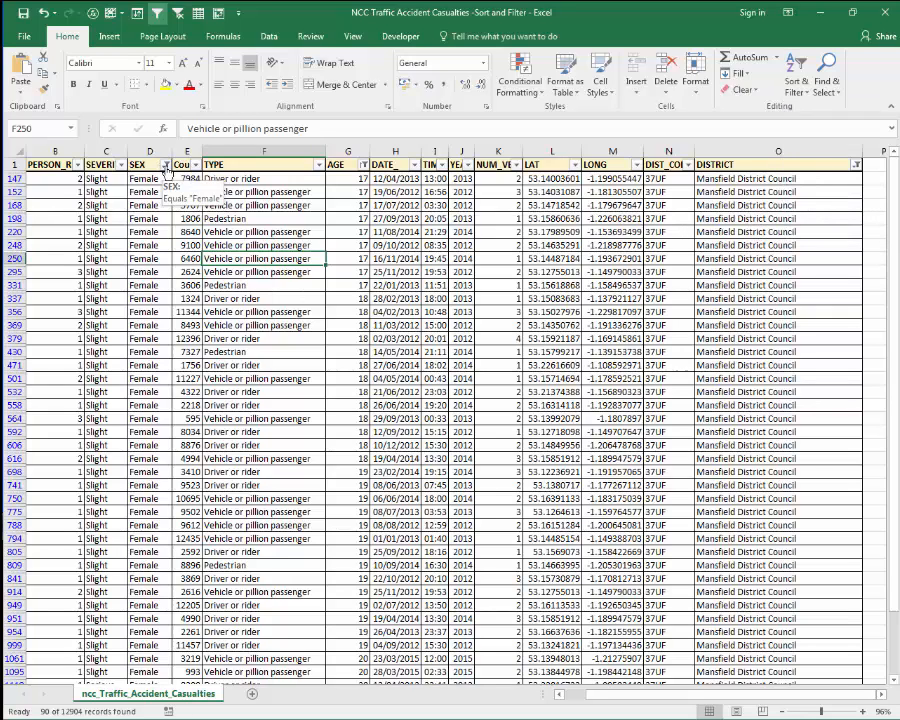
{"action": "left_click", "coordinate": [166, 165]}
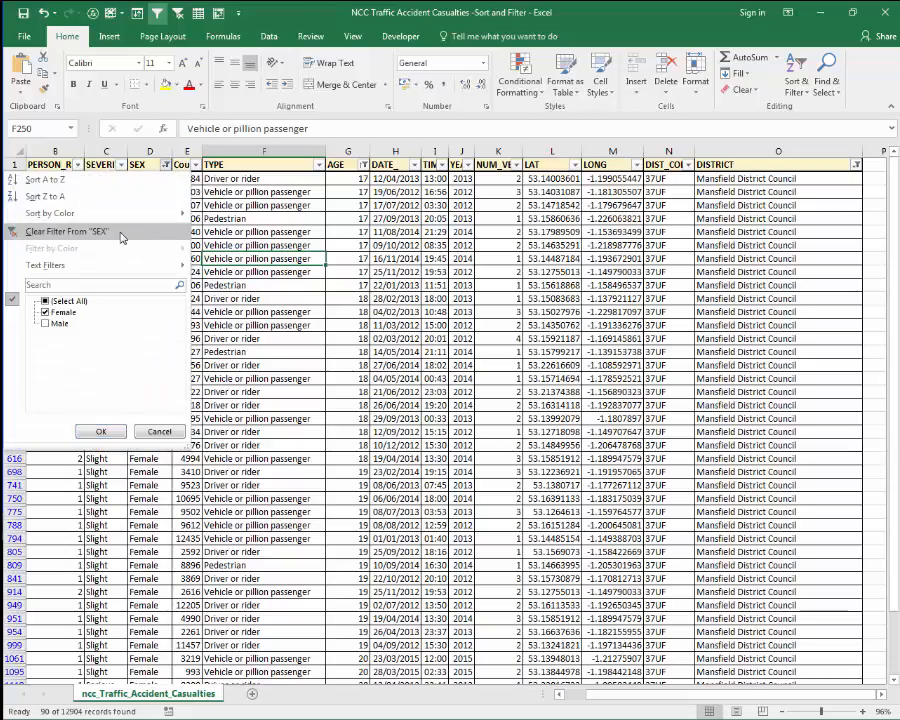
{"action": "left_click", "coordinate": [102, 431]}
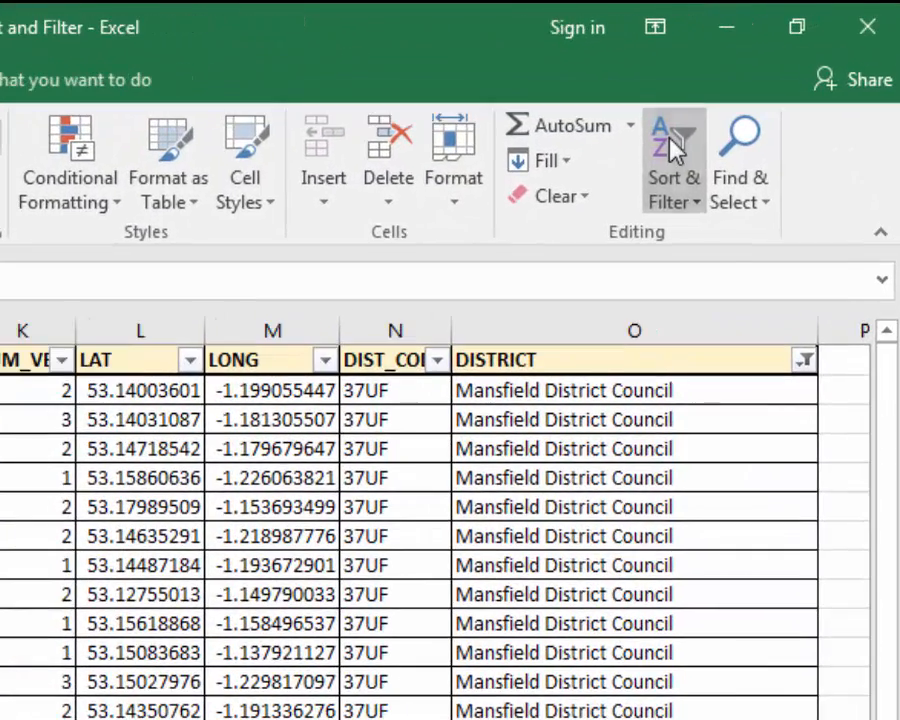
{"action": "left_click", "coordinate": [675, 145]}
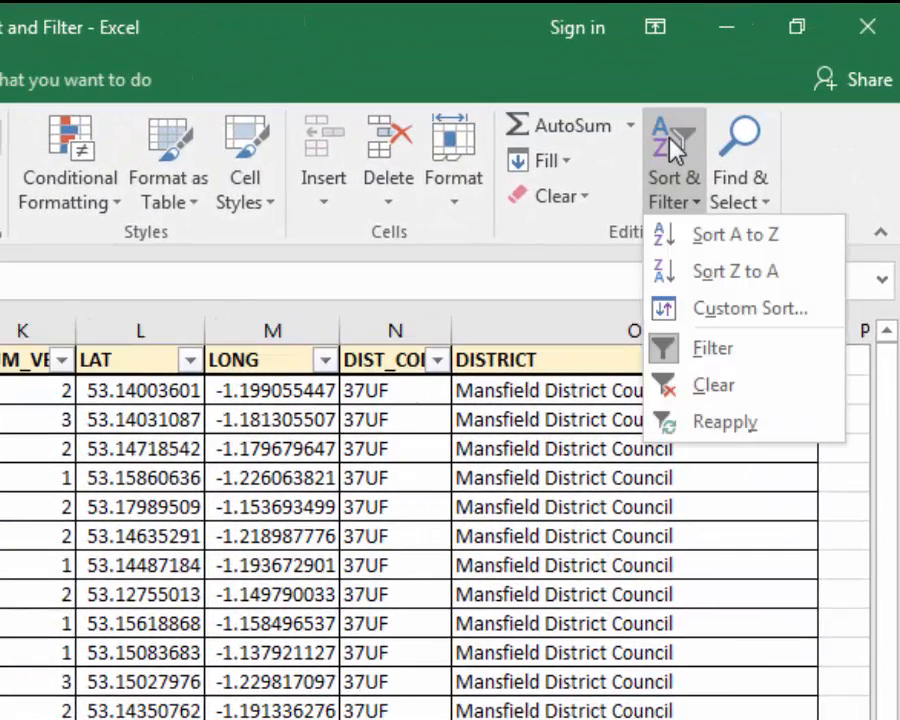
{"action": "left_click", "coordinate": [714, 389]}
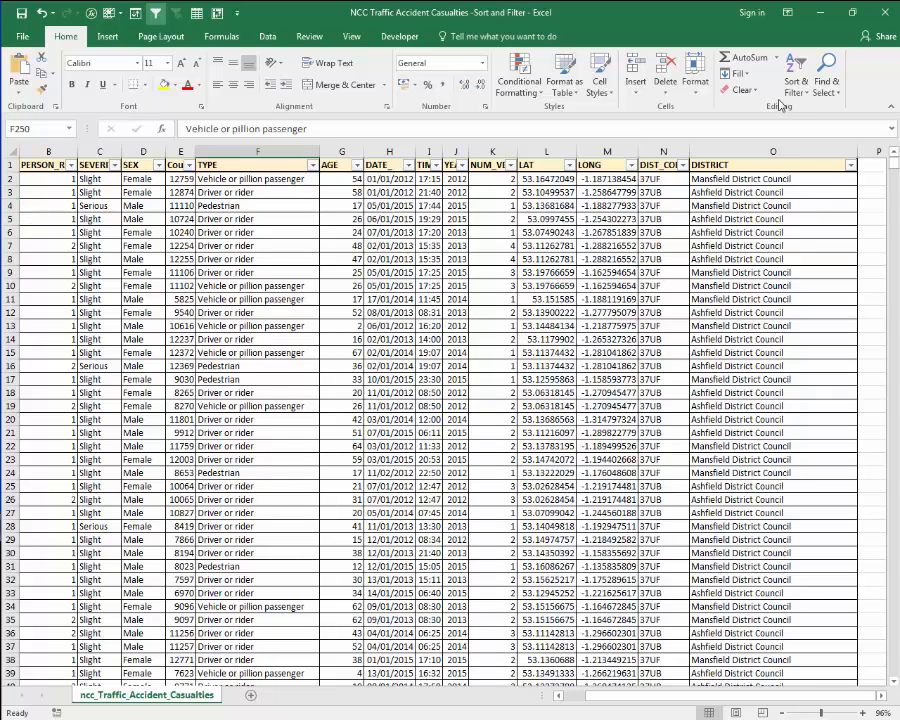
{"action": "left_click", "coordinate": [394, 284]}
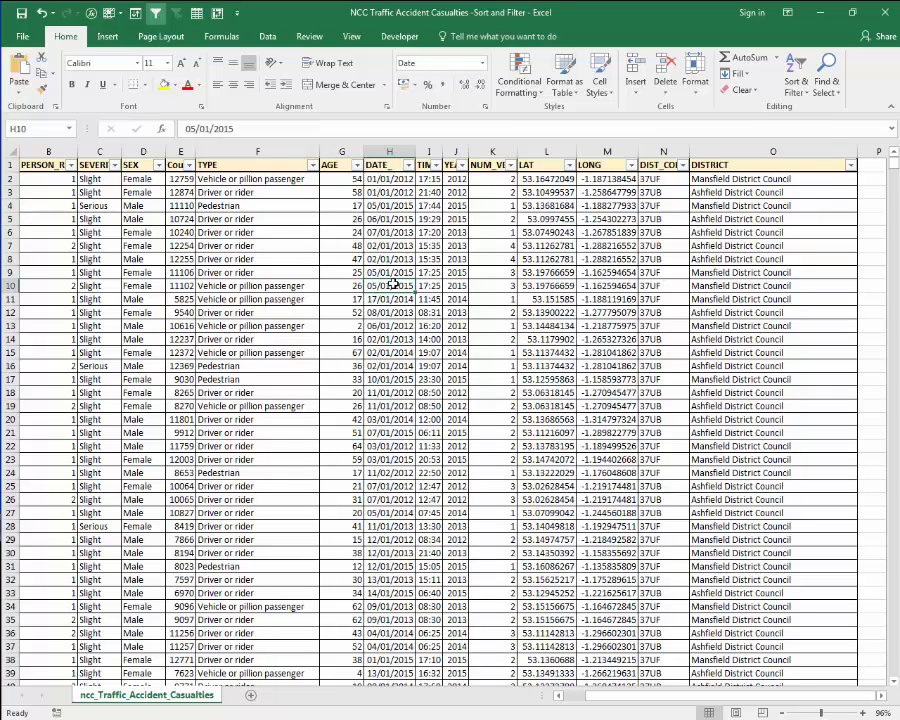